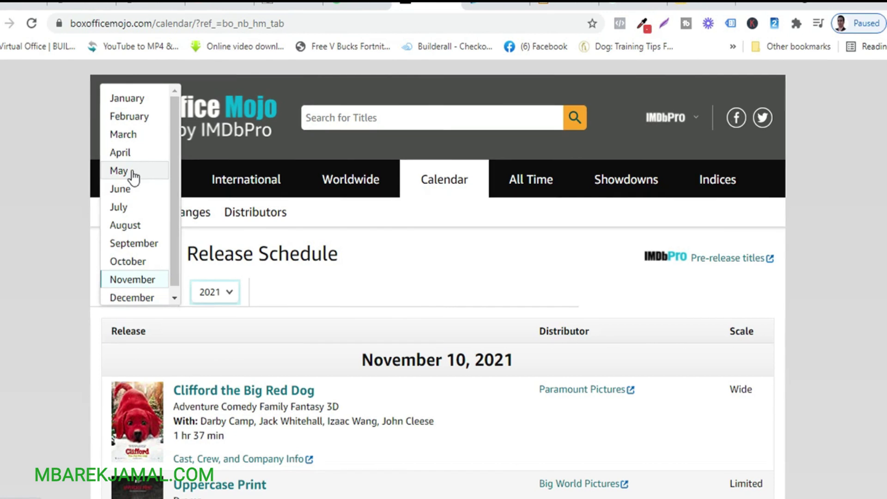
Step: Show the May 2021 domestic release schedule and open the page of The Human Factor
click(132, 174)
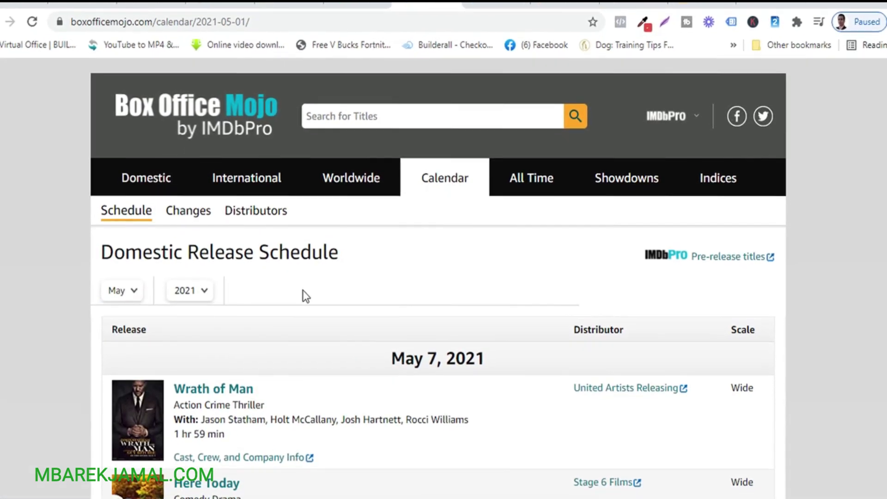
scroll(611, 351, down, 4)
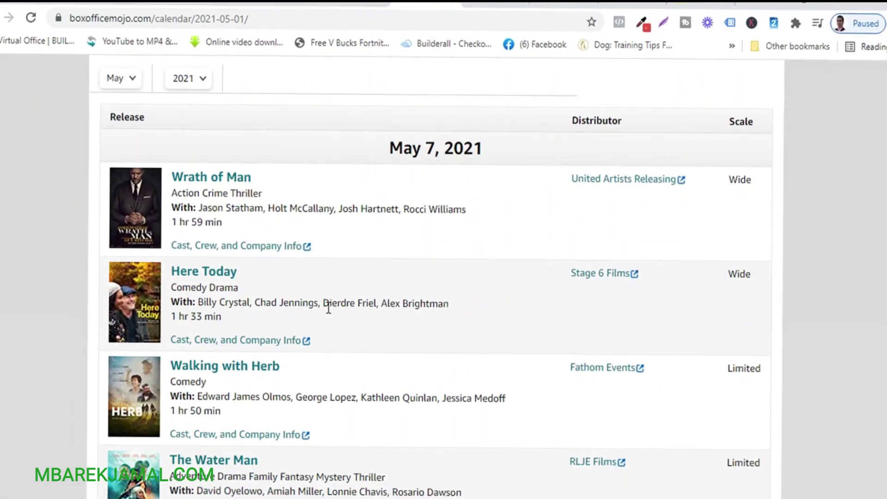
scroll(271, 314, down, 5)
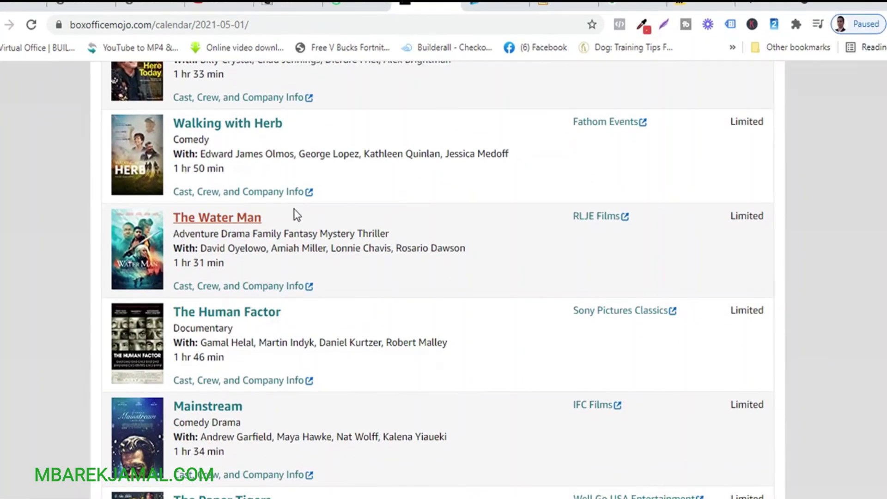
click(282, 312)
click(278, 313)
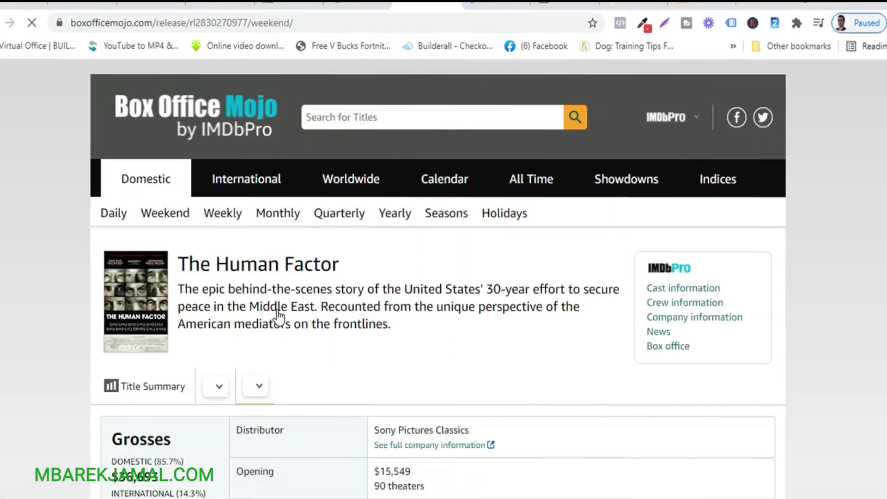
Step: Copy the movie title The Human Factor and search for it on the CMovies site
drag(342, 266, 177, 262)
right_click(188, 264)
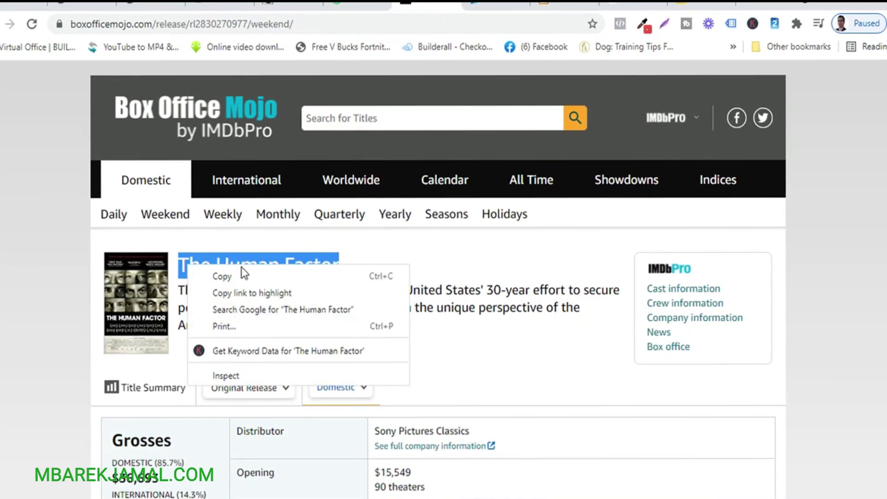
click(229, 275)
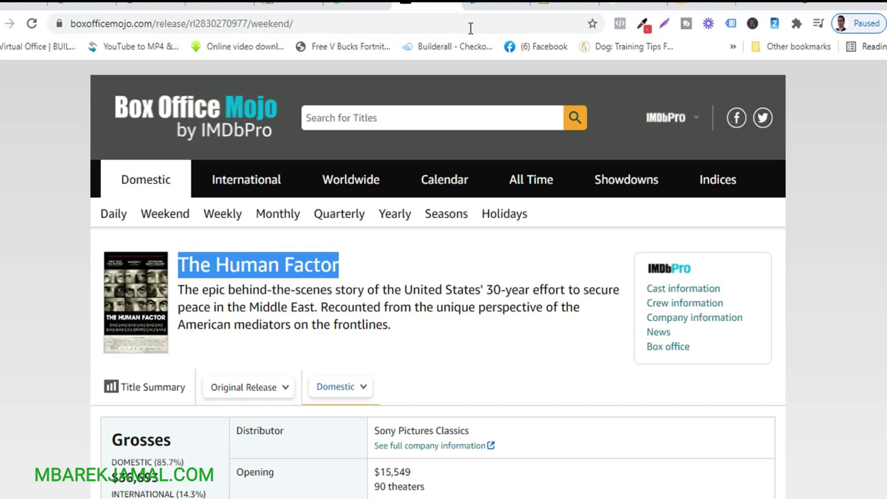
click(352, 3)
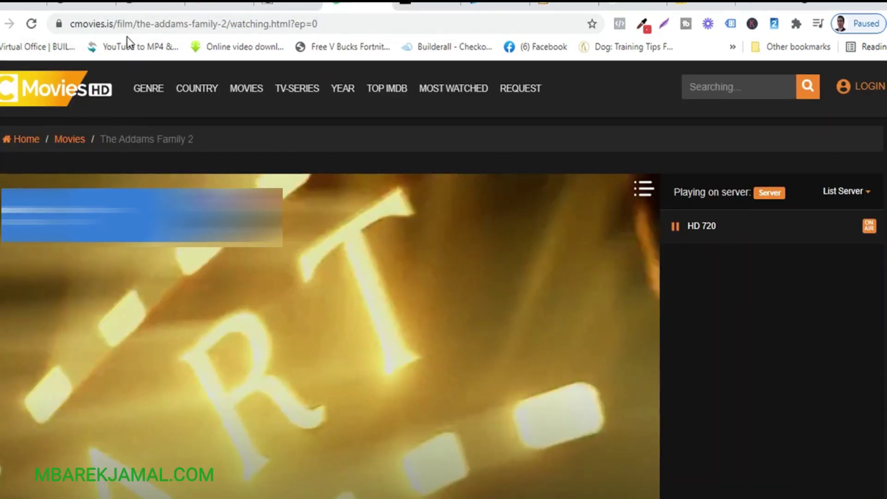
click(711, 88)
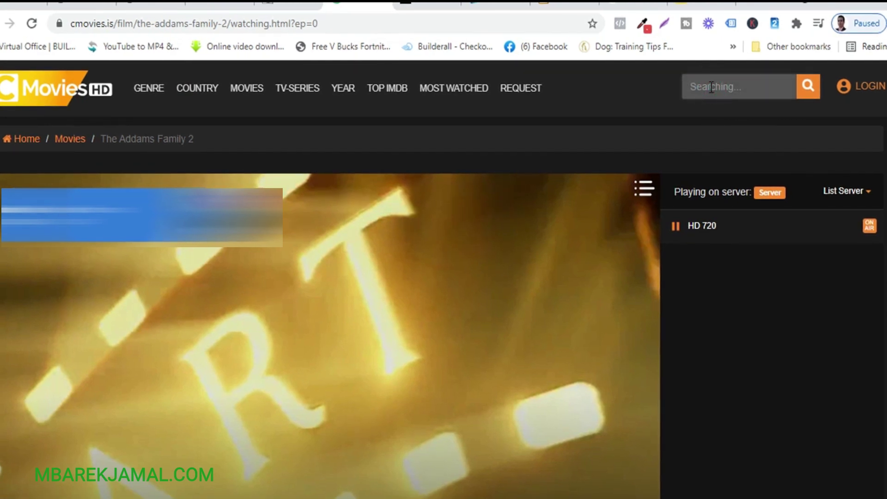
key(ctrl+v)
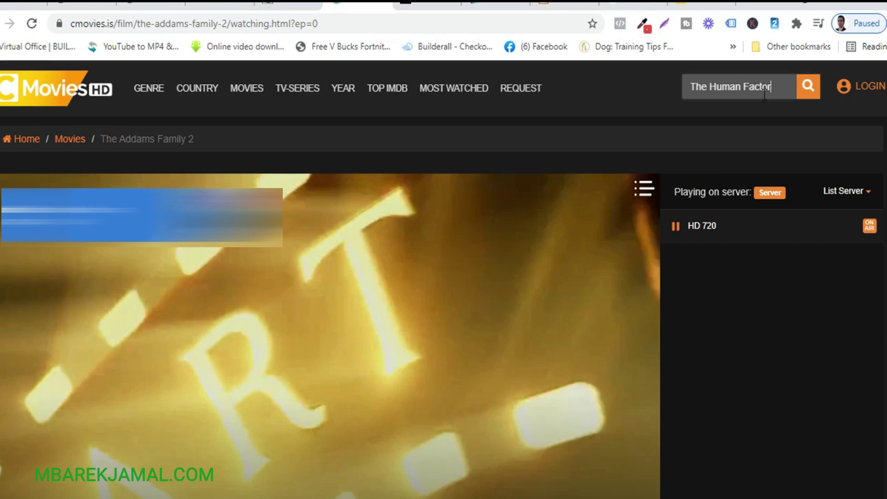
click(804, 98)
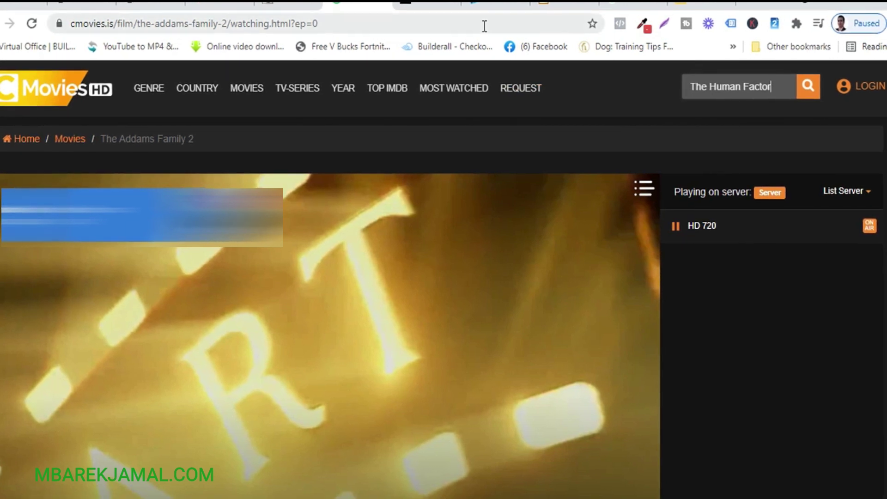
Step: Review the ad funnel diagram on the Miro board and the United States offers with their payouts in CPAlead
click(682, 3)
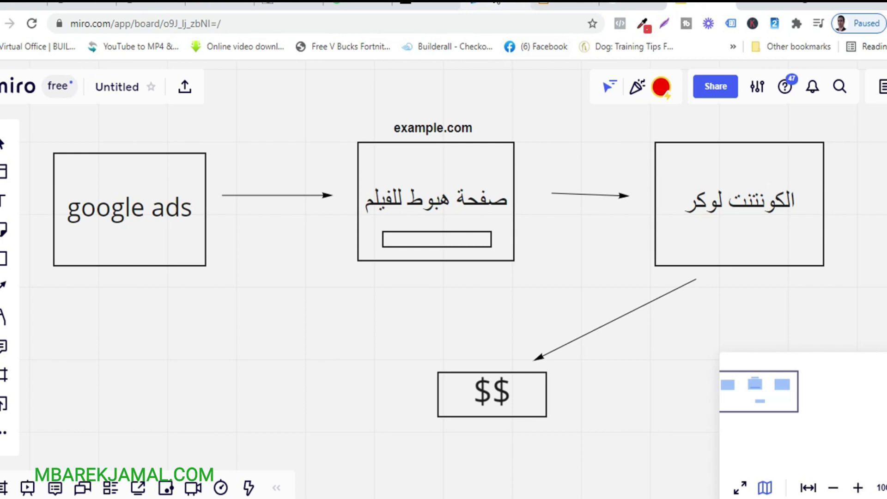
click(481, 3)
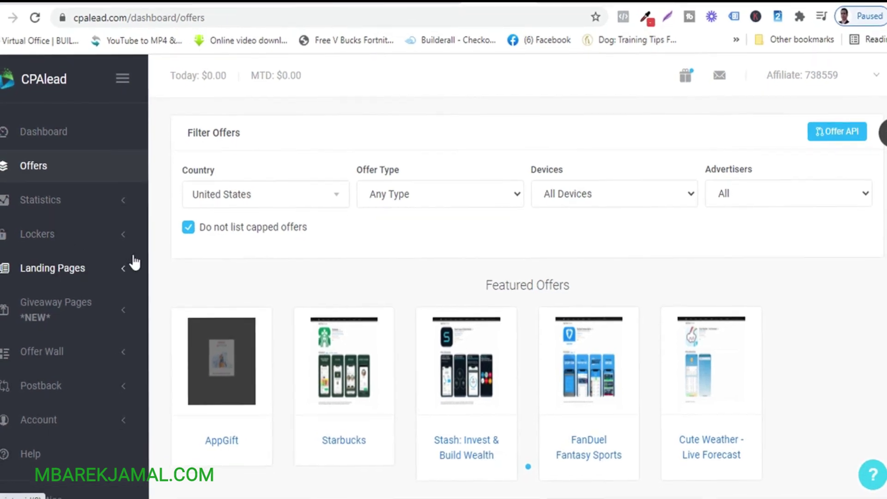
scroll(531, 214, down, 4)
scroll(515, 246, up, 4)
scroll(524, 218, down, 2)
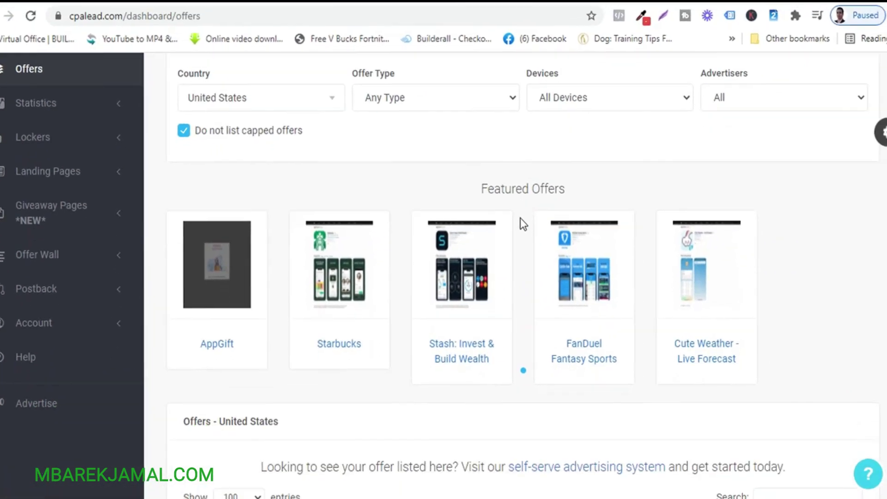
scroll(518, 235, down, 6)
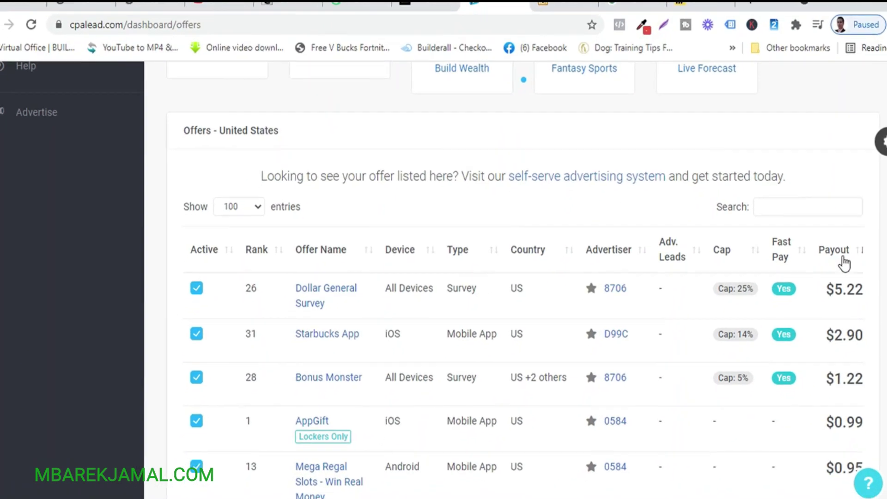
drag(828, 288, 873, 295)
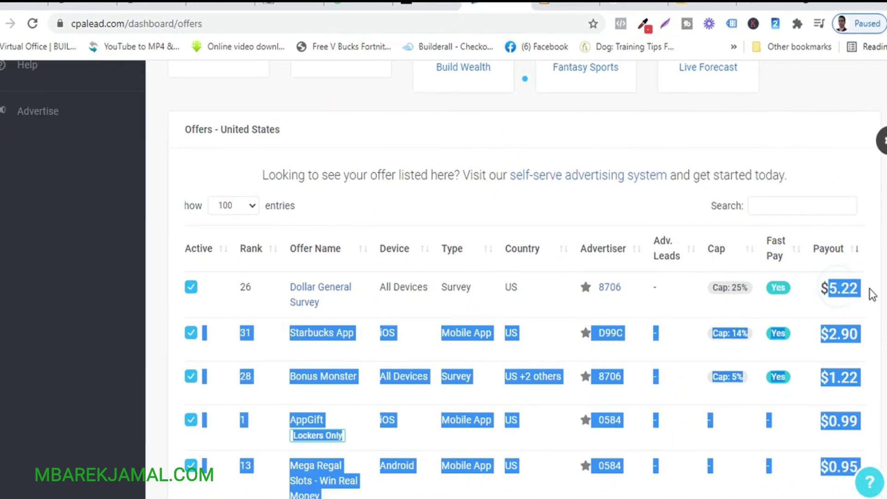
click(872, 294)
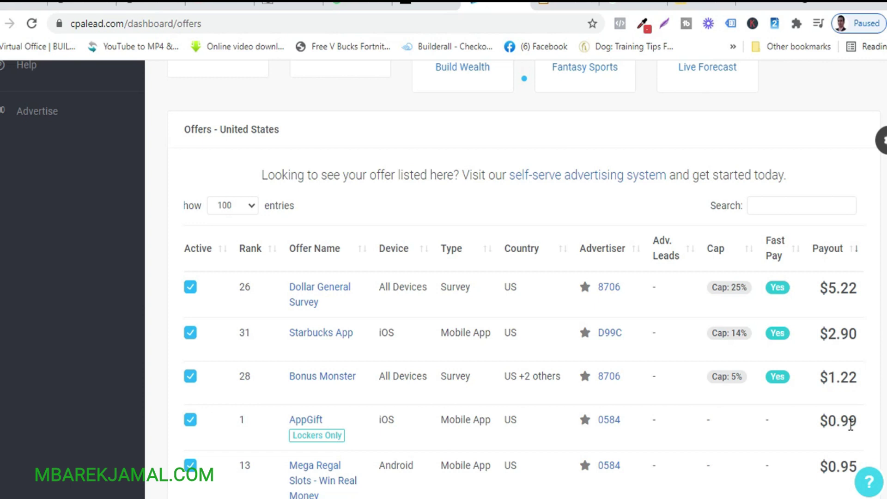
scroll(802, 377, up, 5)
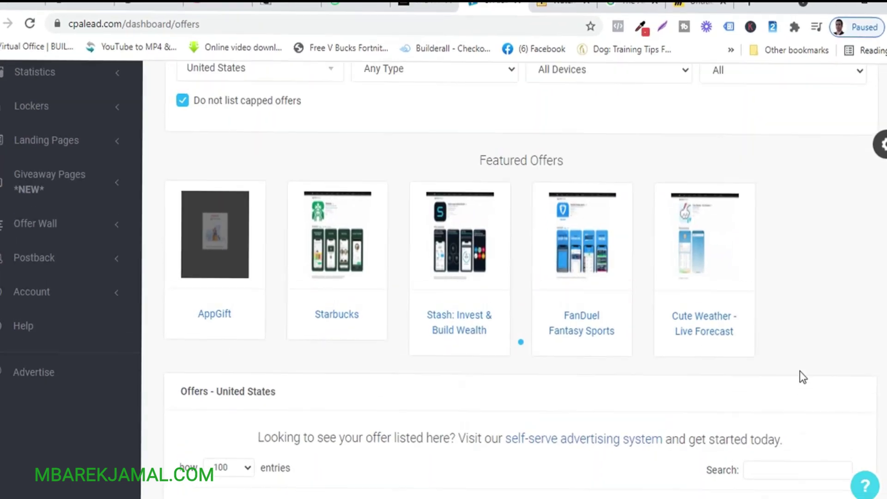
scroll(807, 358, up, 2)
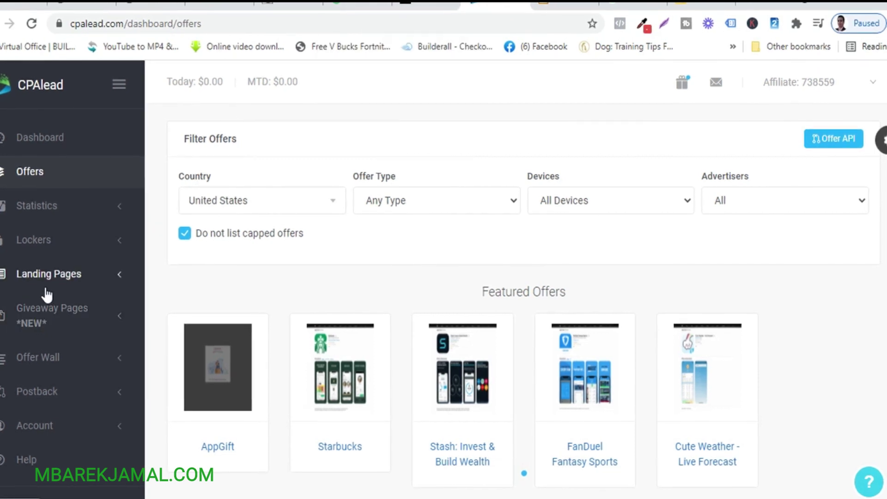
Step: Start a new CPAlead landing page based on the Movie Player template
click(111, 276)
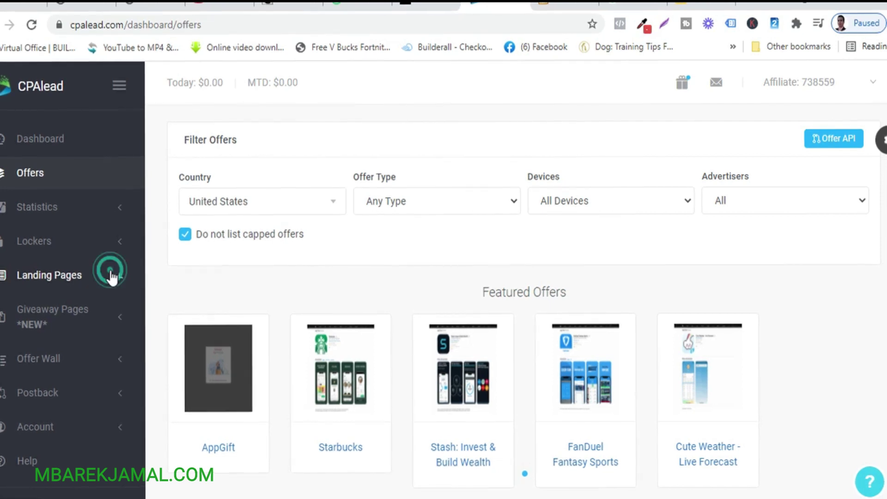
click(61, 318)
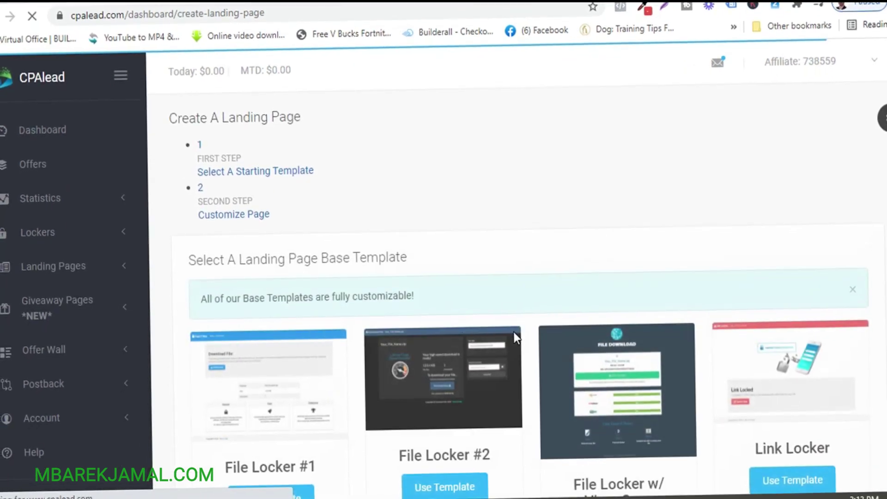
scroll(517, 333, down, 10)
scroll(500, 406, down, 5)
scroll(504, 319, up, 4)
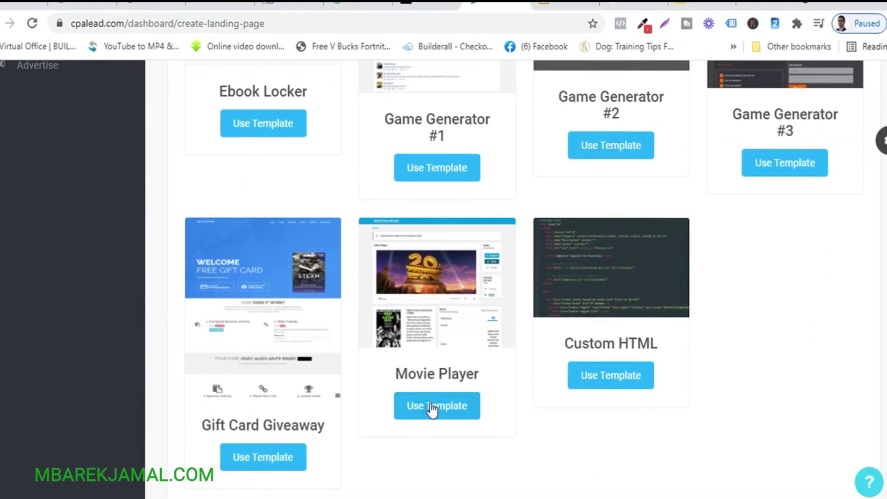
click(423, 406)
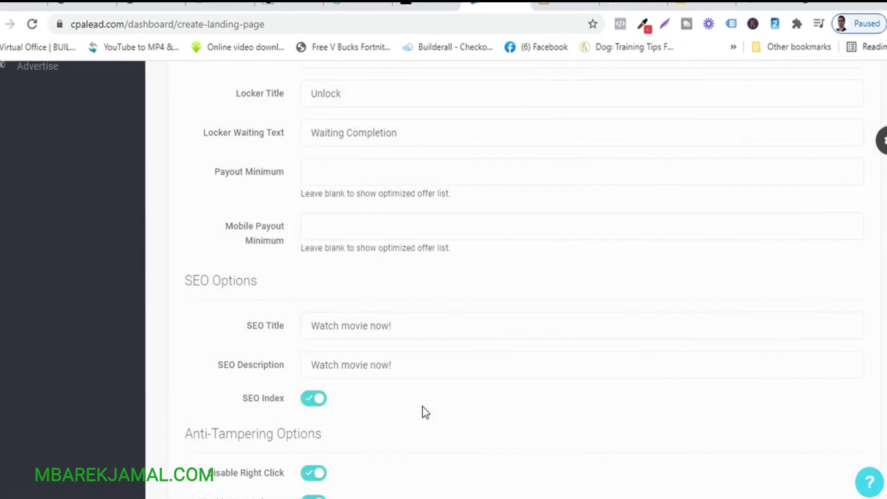
Step: Compare the page customization form with the sample landing page for The Addams Family 2
scroll(505, 291, up, 2)
scroll(507, 294, up, 10)
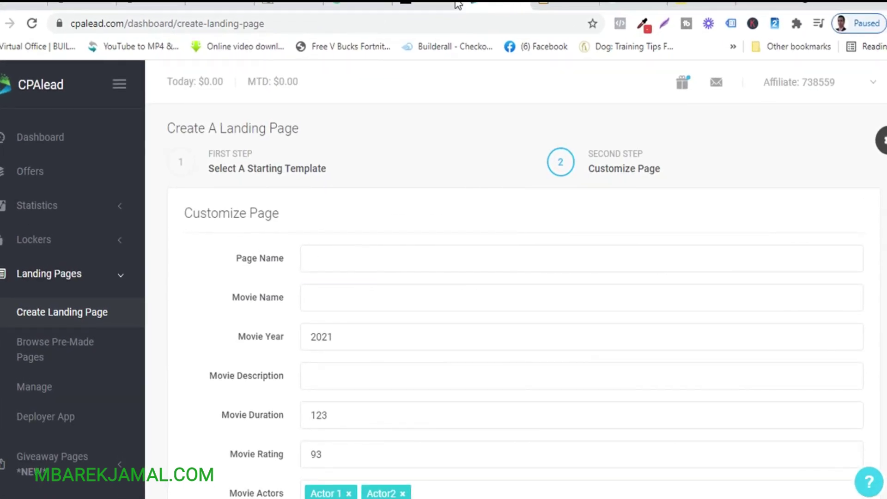
click(543, 8)
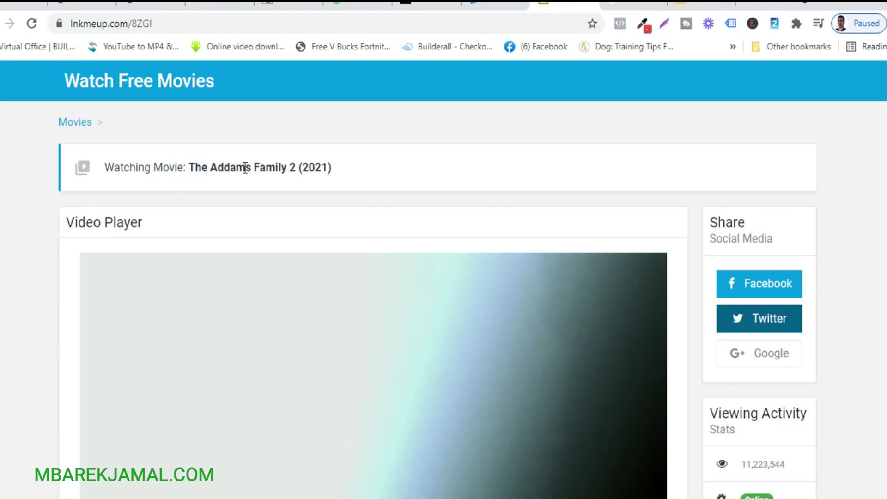
click(191, 166)
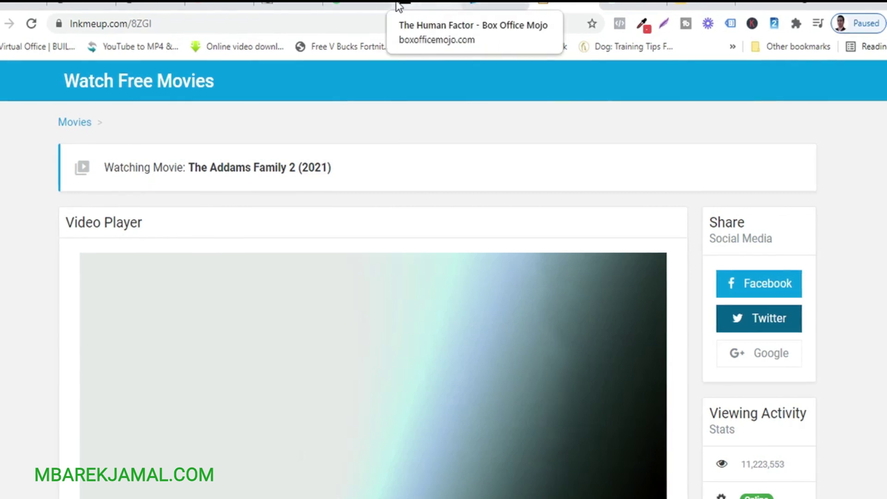
click(483, 6)
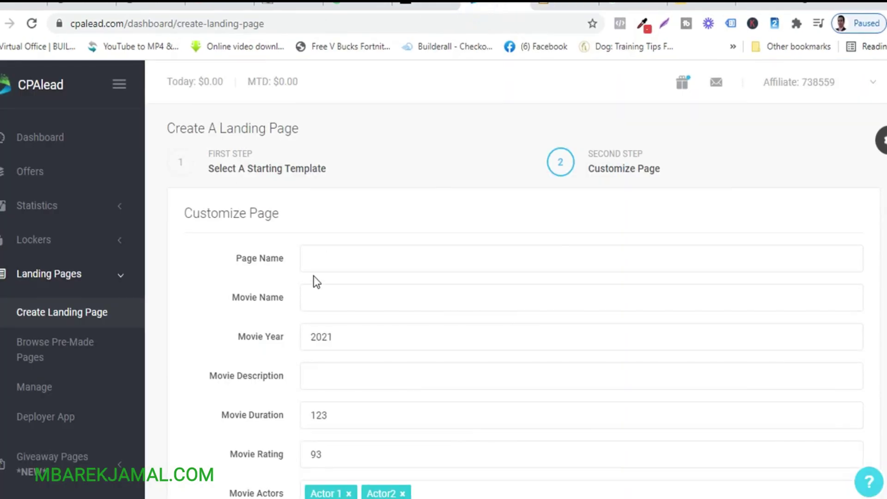
Step: Set the landing page's Page Name to "movie 1"
click(324, 261)
text(m)
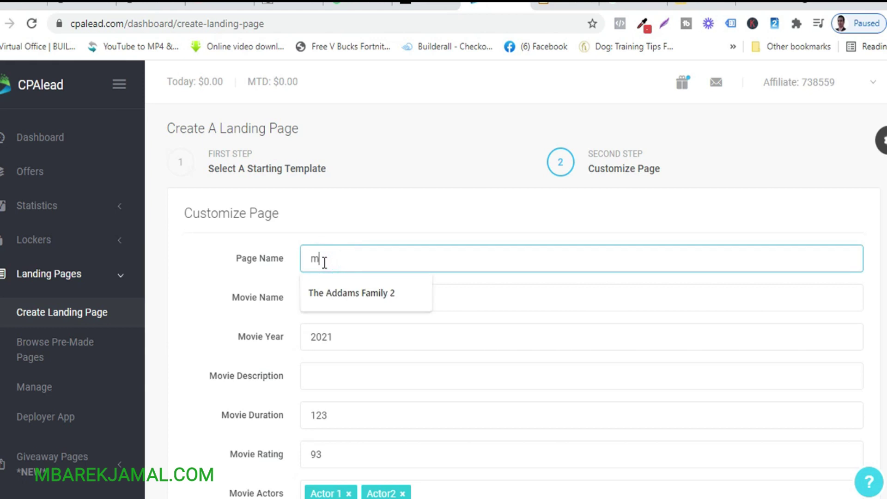
text(ovie 1)
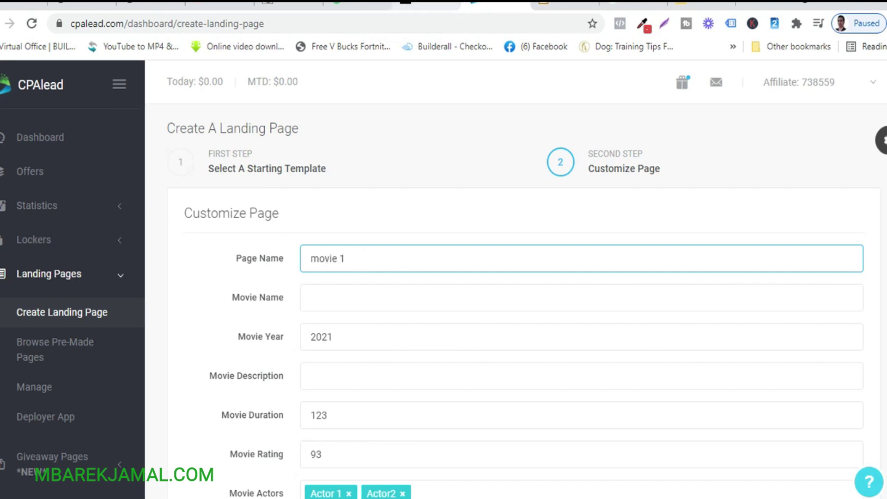
Step: Copy the title The Human Factor from Box Office Mojo into the landing page's Movie Name
click(419, 6)
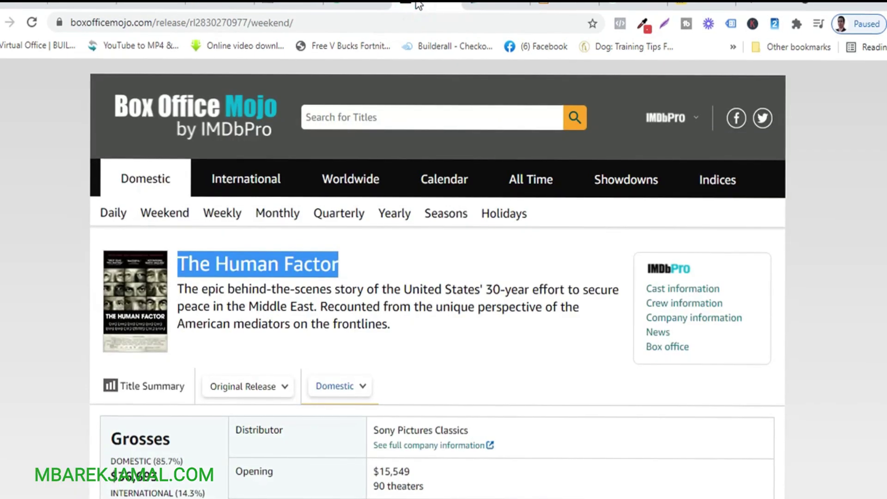
right_click(255, 268)
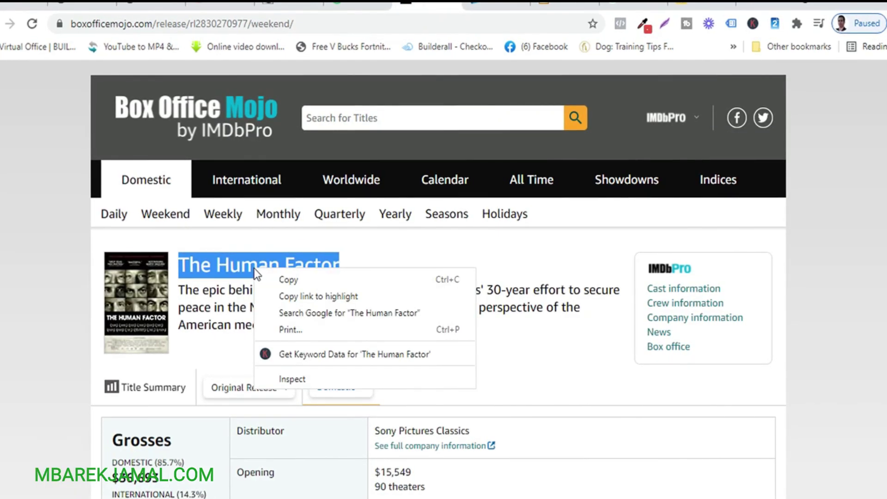
click(283, 279)
click(489, 3)
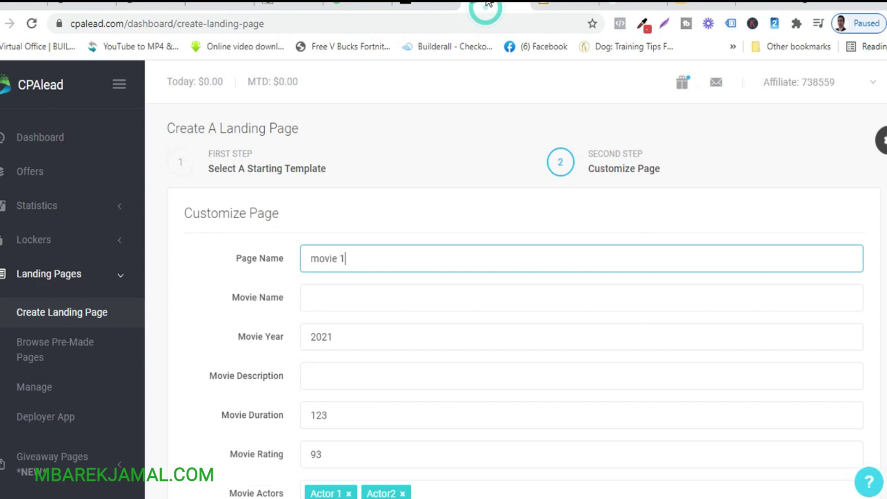
click(326, 303)
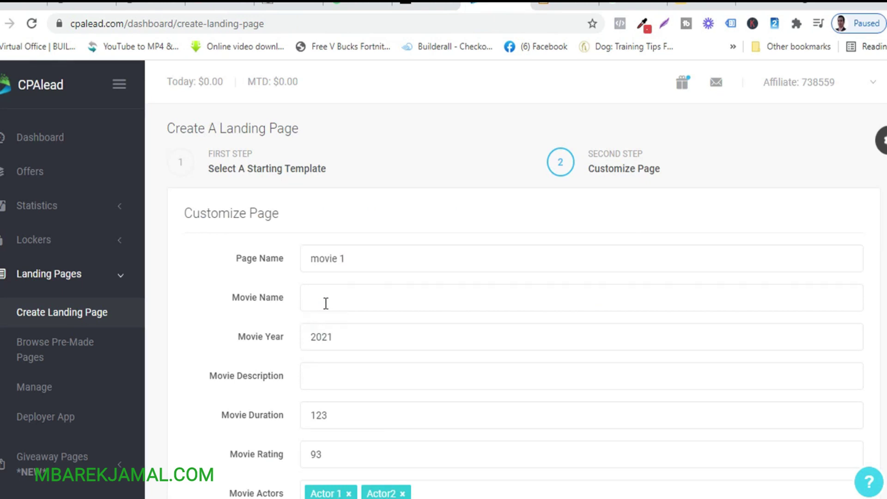
key(ctrl+v)
Step: Check the film's running time on the cmovies watch page and set the landing page's Movie Duration to 90
scroll(416, 324, down, 2)
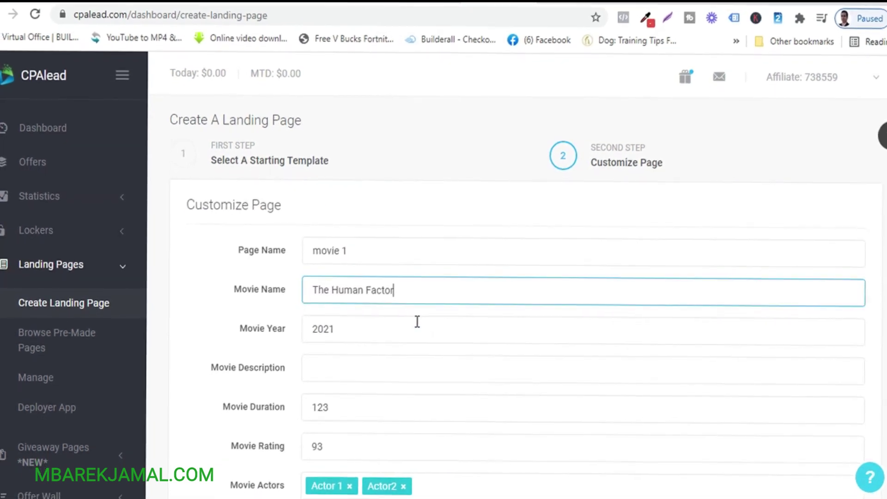
scroll(415, 328, down, 1)
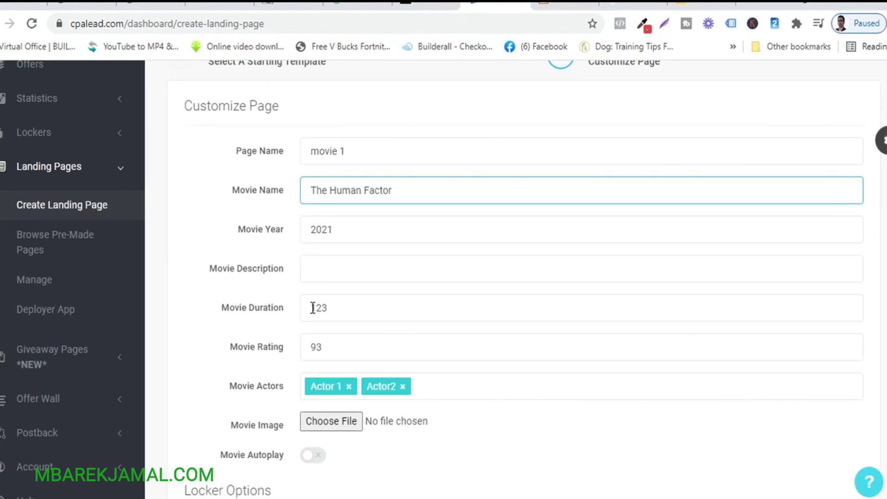
click(365, 6)
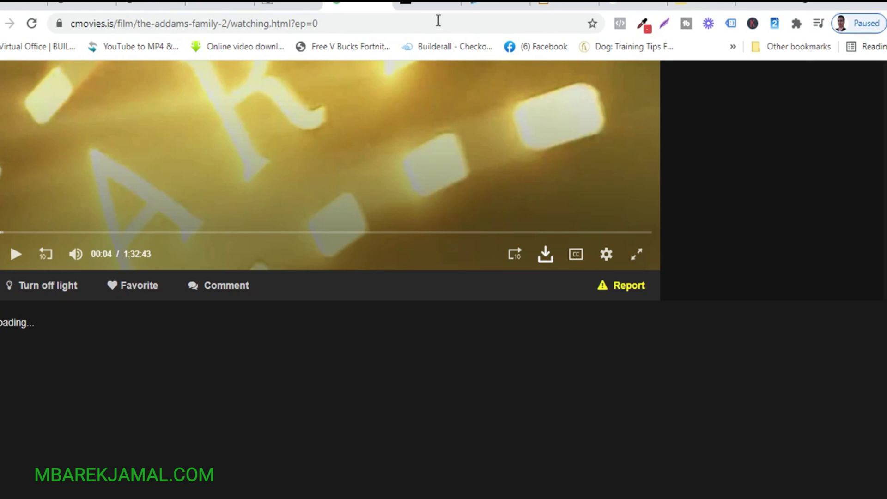
click(497, 6)
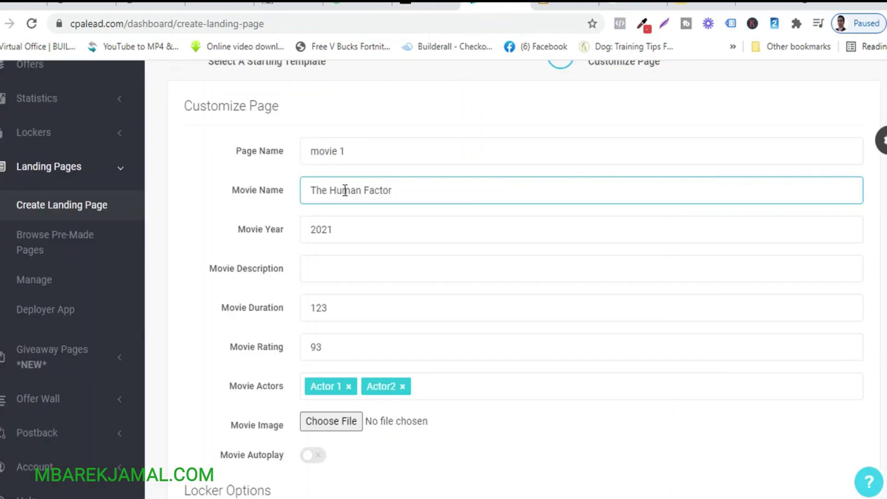
click(334, 308)
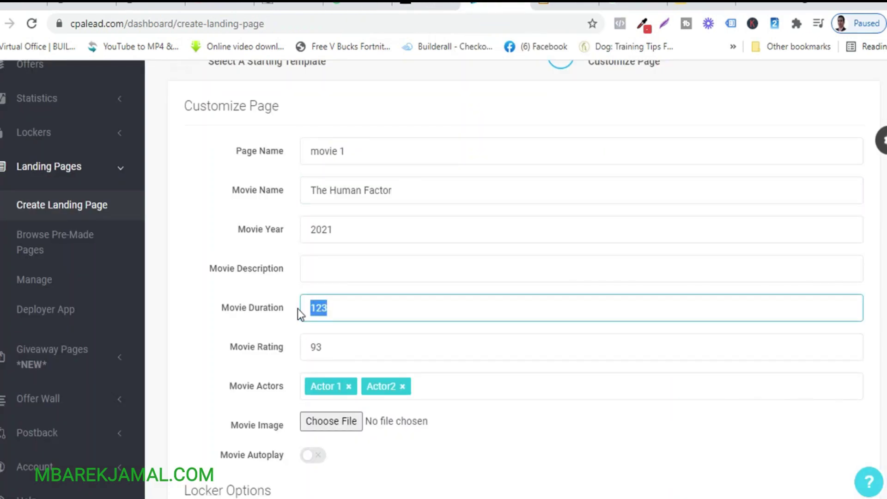
text(90)
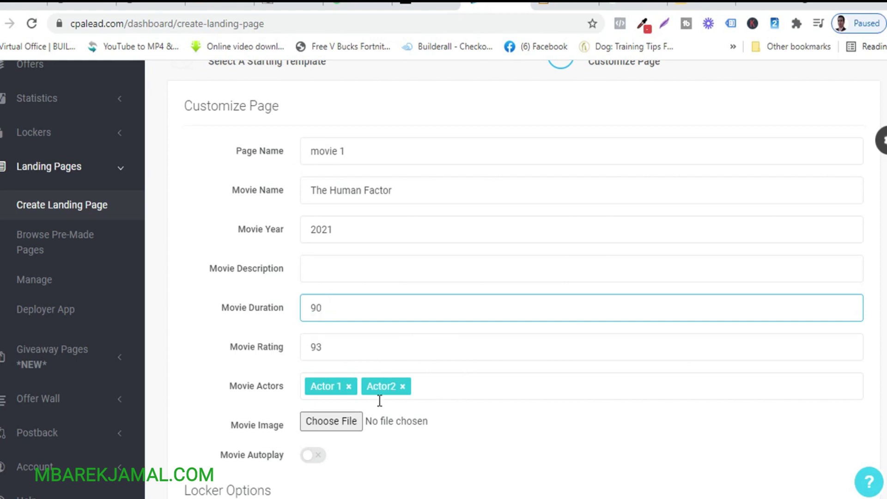
Step: Copy the web address of the cmovies watch page for The Addams Family 2 into the Locked File URL
scroll(338, 425, down, 2)
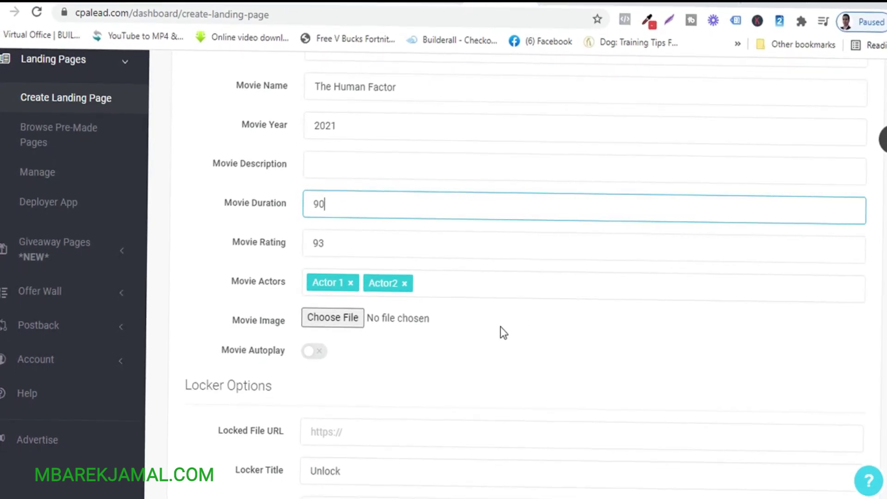
scroll(501, 332, down, 2)
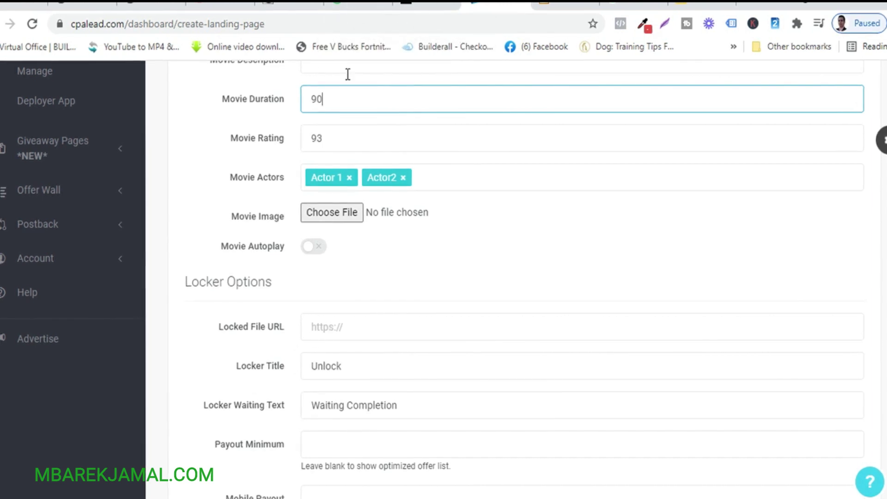
click(350, 6)
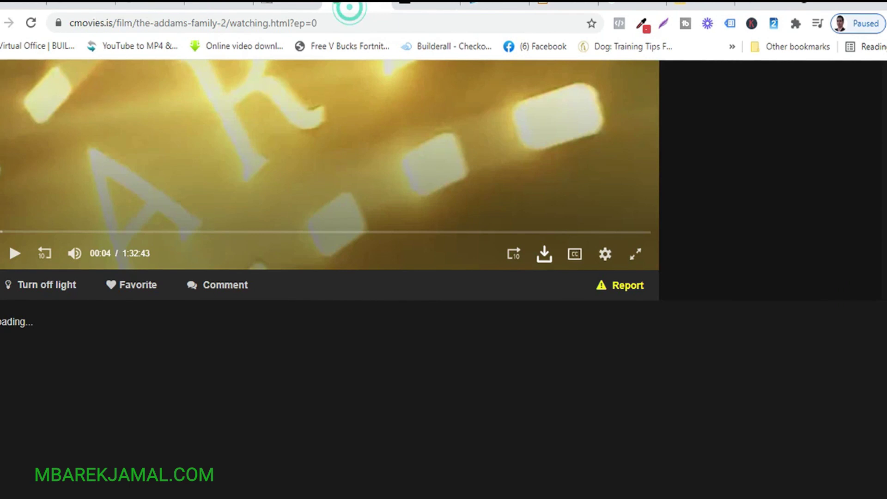
click(169, 19)
right_click(169, 20)
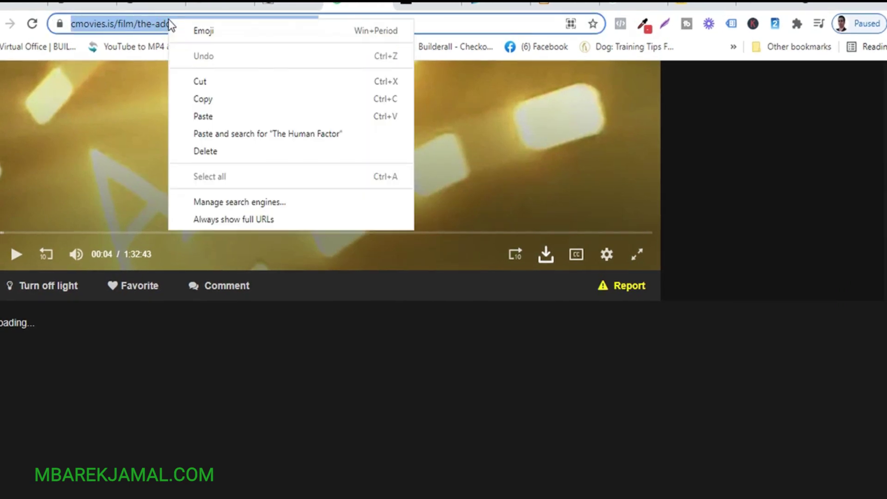
click(207, 102)
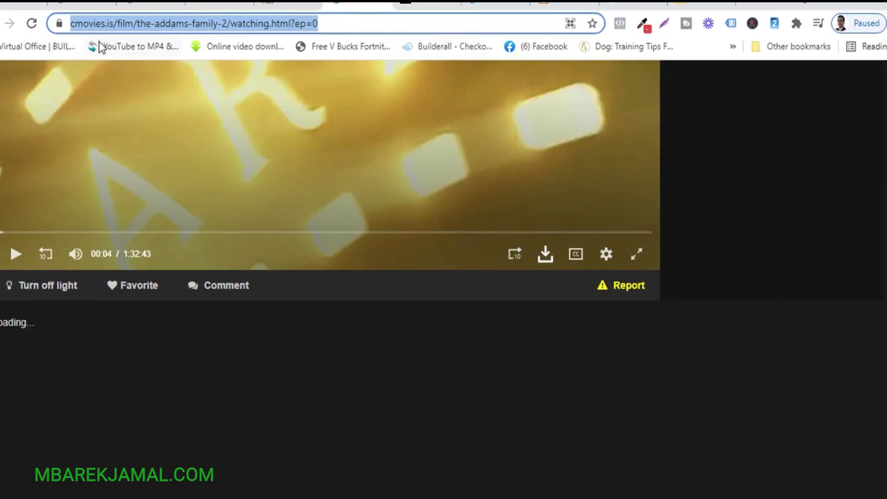
click(486, 5)
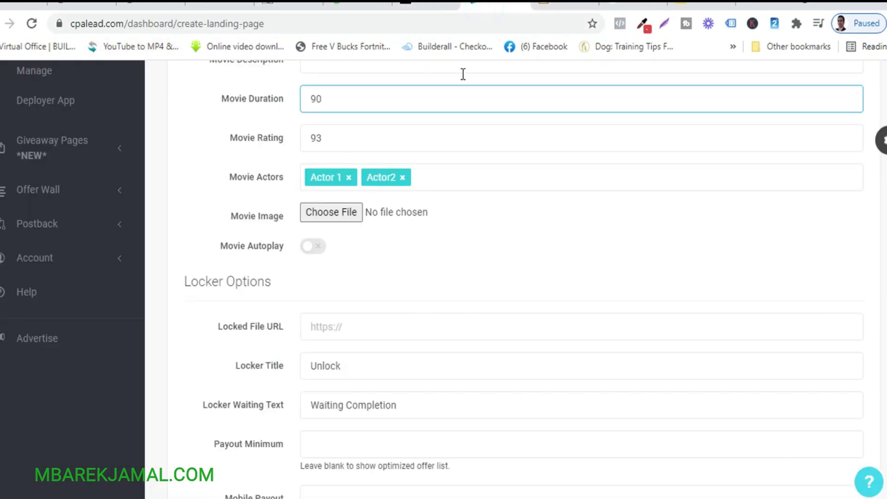
click(335, 330)
Step: Save the landing page with the remaining options at their defaults and review its preview from player to comments
scroll(497, 367, down, 5)
scroll(496, 372, down, 6)
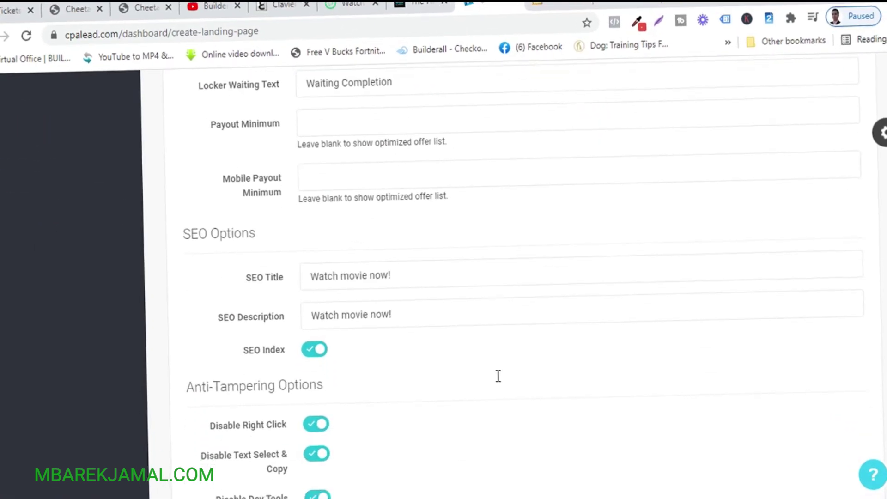
scroll(443, 280, down, 2)
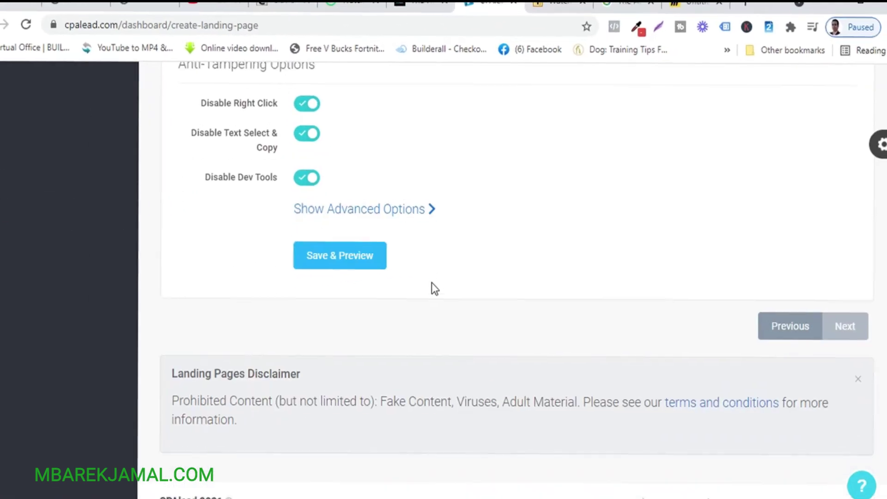
click(338, 251)
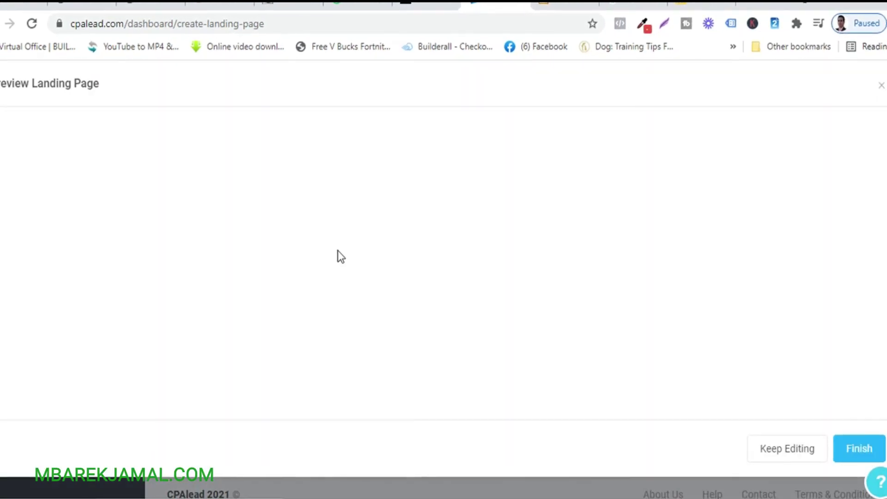
scroll(609, 276, down, 3)
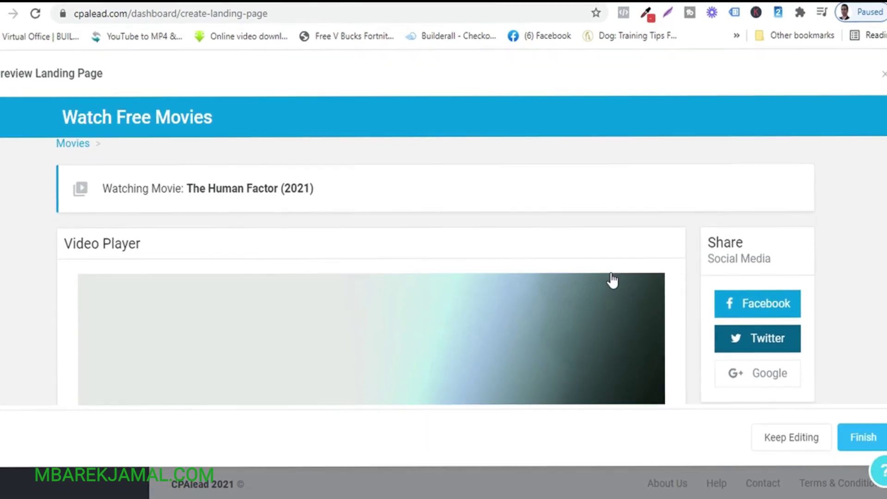
scroll(775, 404, down, 10)
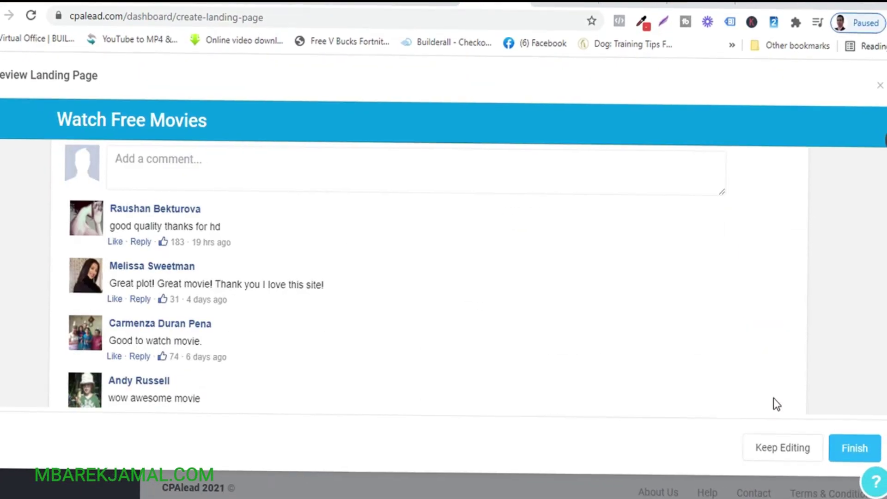
scroll(783, 405, up, 10)
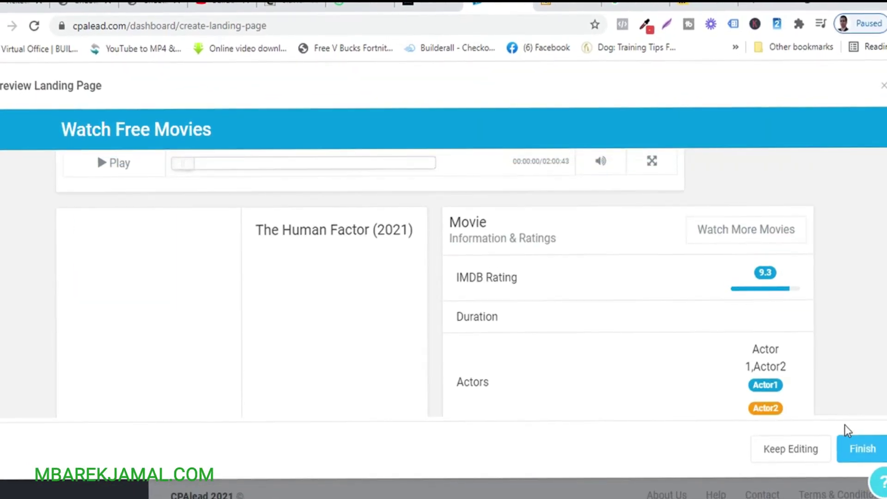
Step: Finish the landing page and copy its link
click(851, 455)
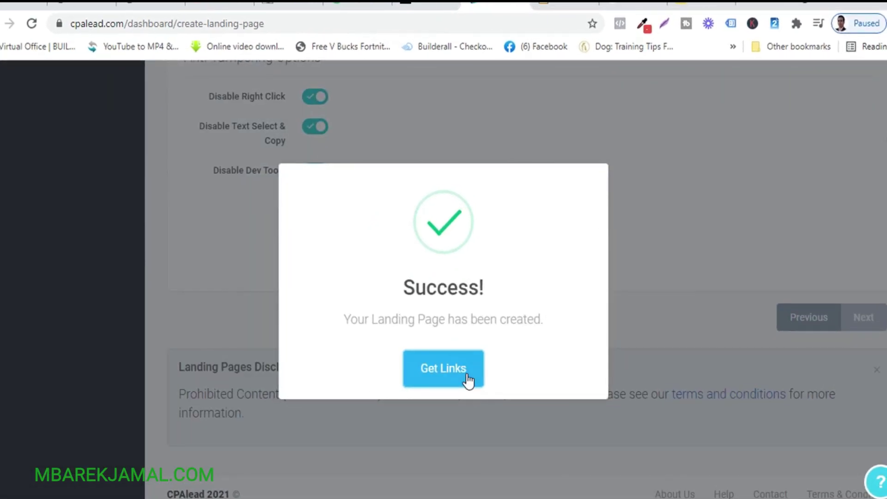
click(435, 373)
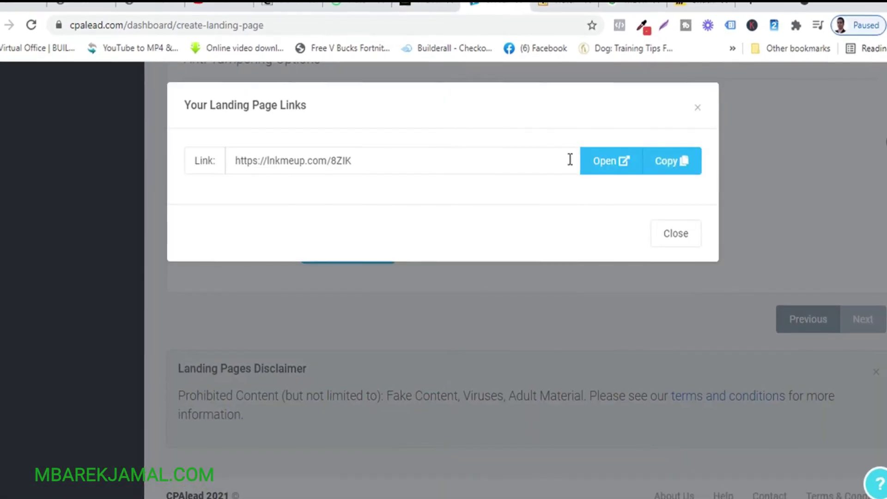
click(682, 168)
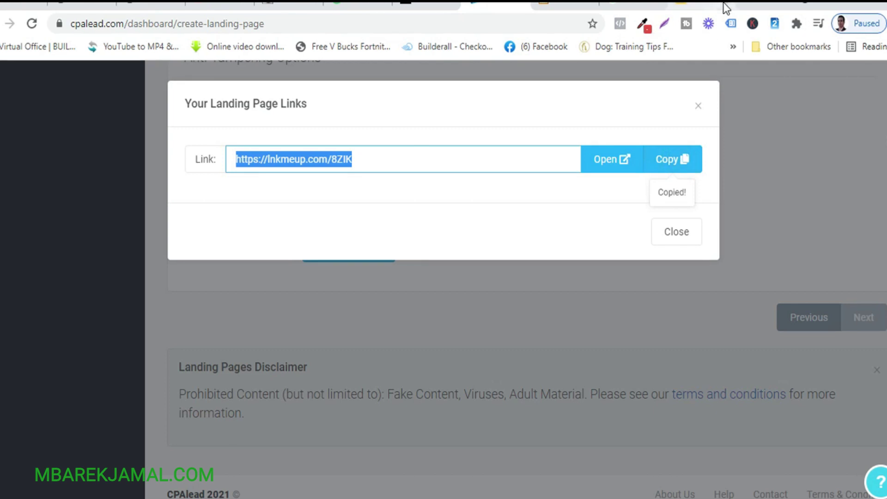
Step: Open the copied landing page link in a new browser tab and look over the player, movie information and comments
click(753, 4)
key(ctrl+v)
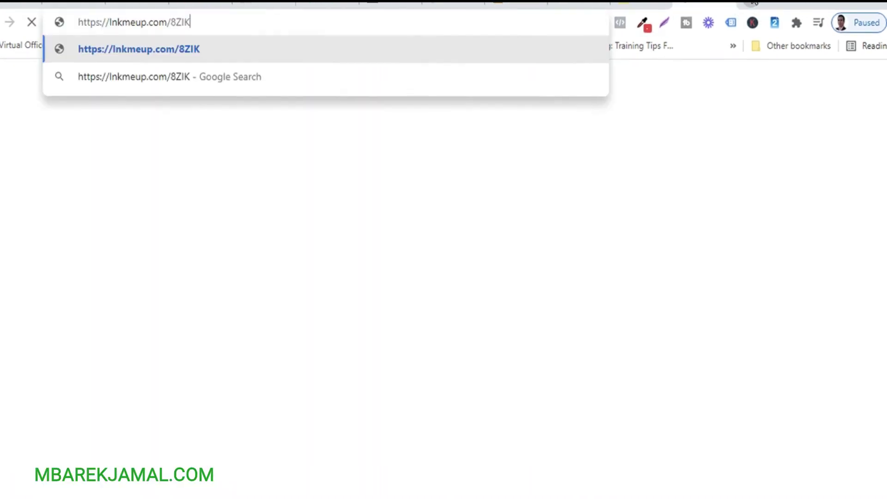
key(Return)
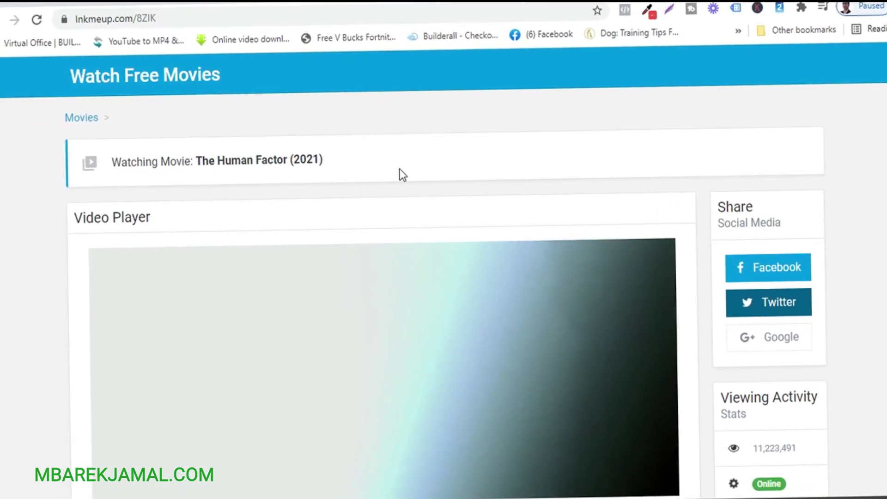
scroll(401, 171, down, 4)
scroll(398, 177, up, 3)
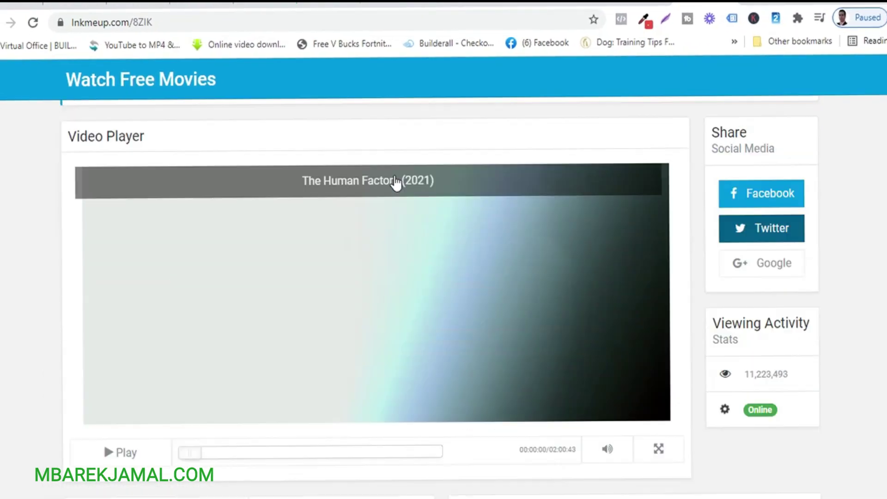
scroll(395, 181, down, 5)
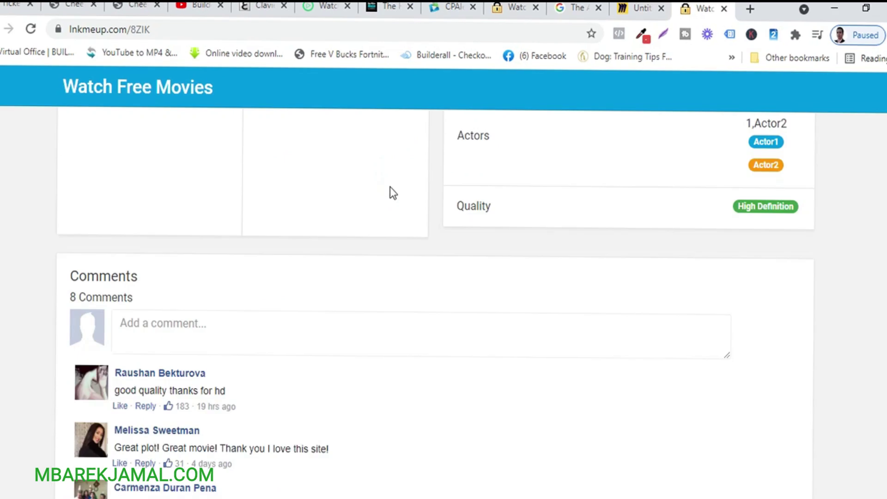
scroll(390, 188, up, 5)
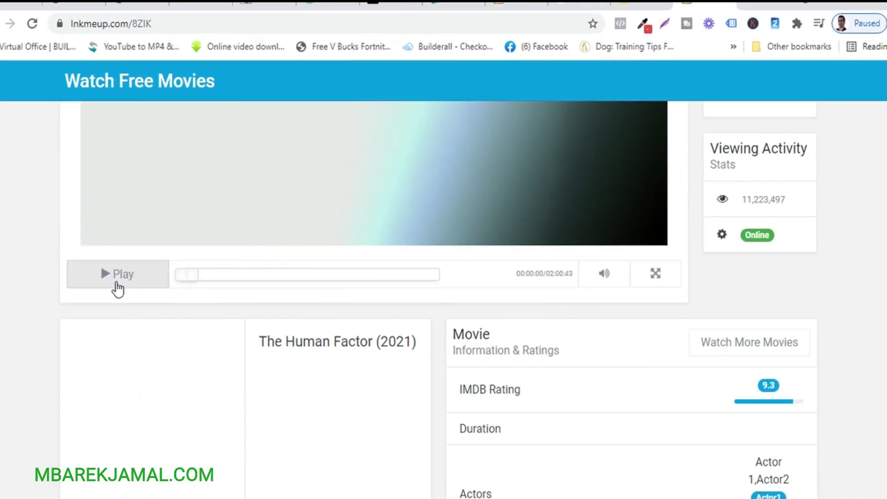
Step: Play the movie on the landing page to test its Unlock offer locker, and revisit the cmovies watch page it leads to
click(120, 274)
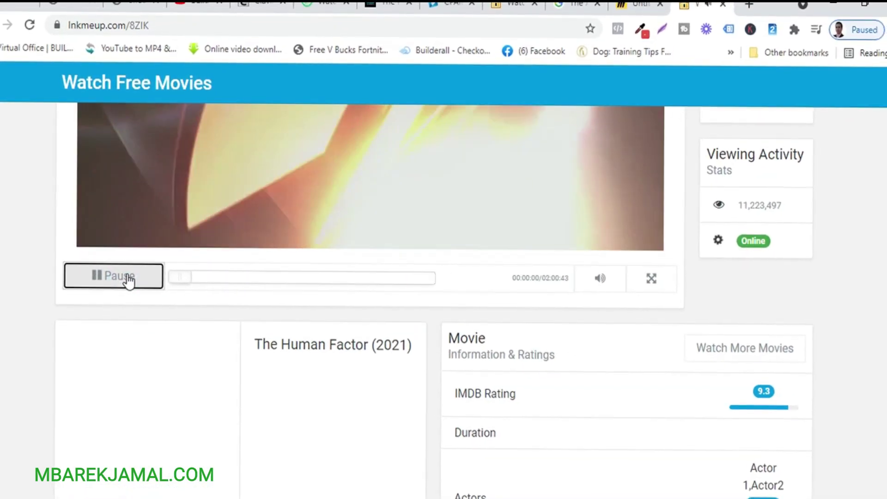
scroll(131, 284, up, 3)
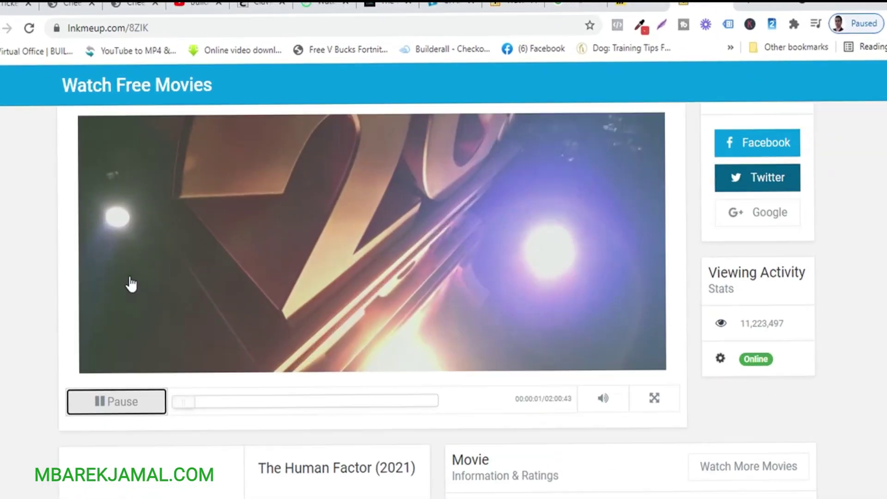
scroll(131, 284, up, 2)
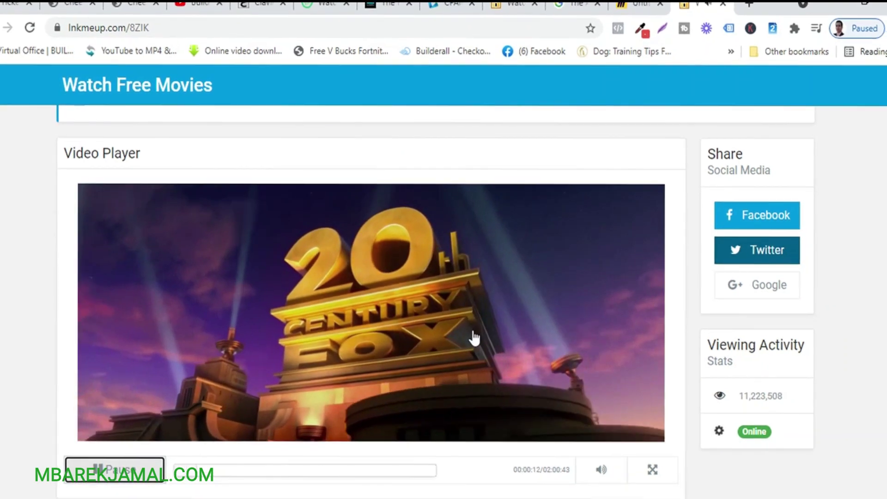
scroll(476, 335, up, 1)
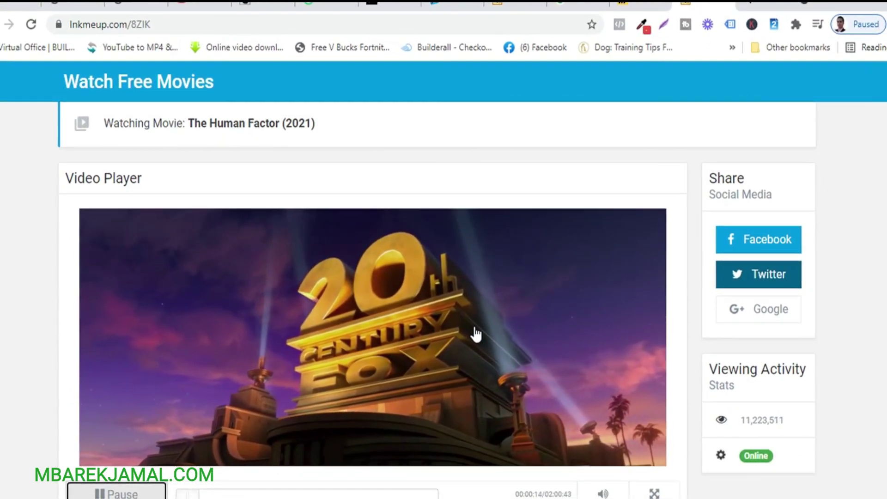
scroll(473, 339, up, 1)
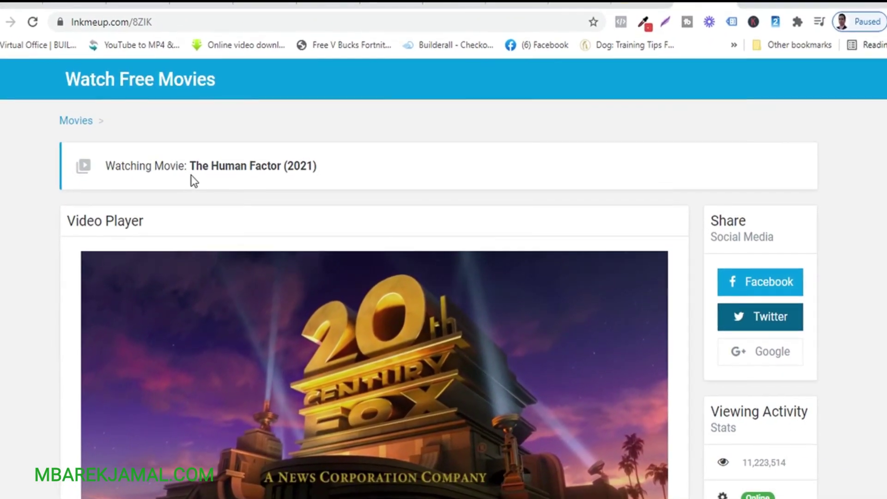
click(187, 163)
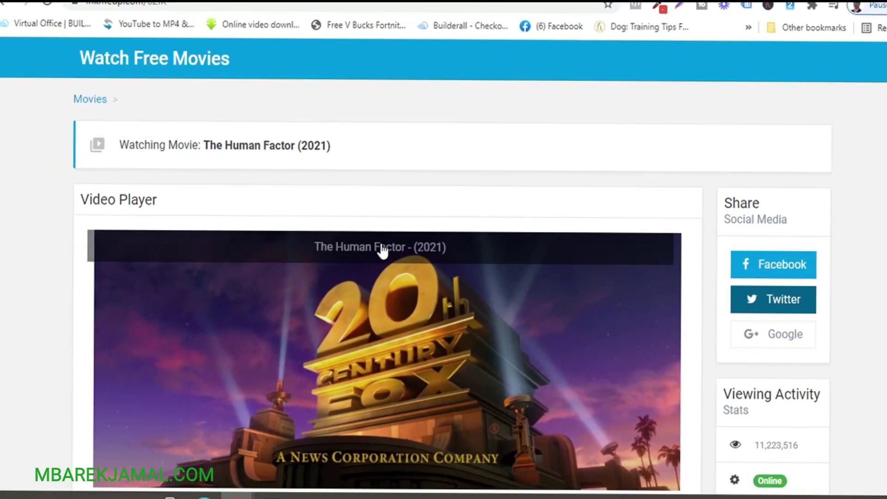
scroll(383, 272, down, 3)
click(367, 264)
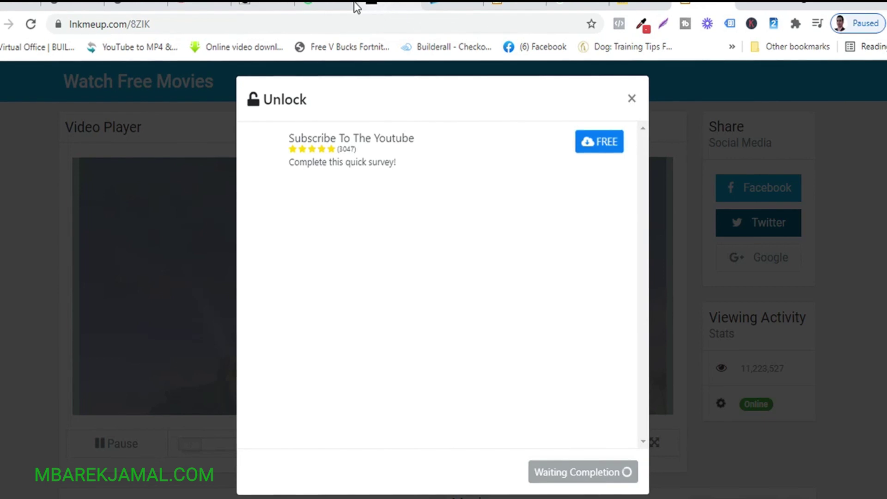
click(324, 6)
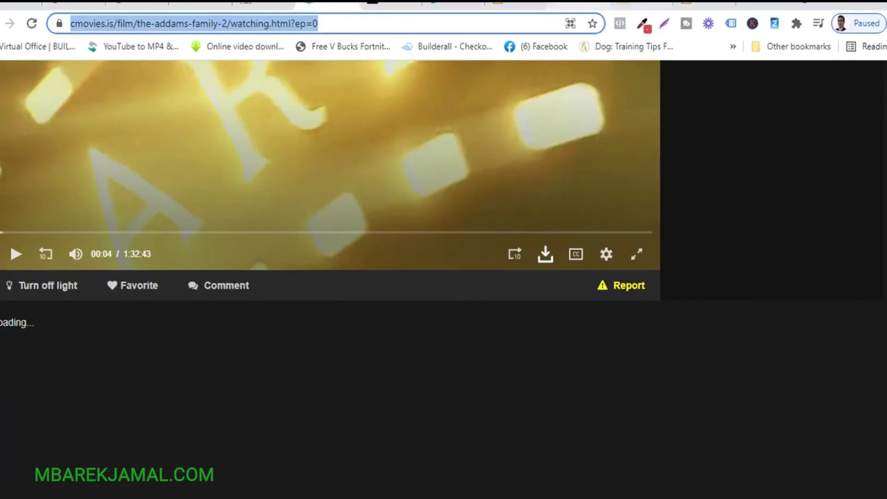
click(689, 4)
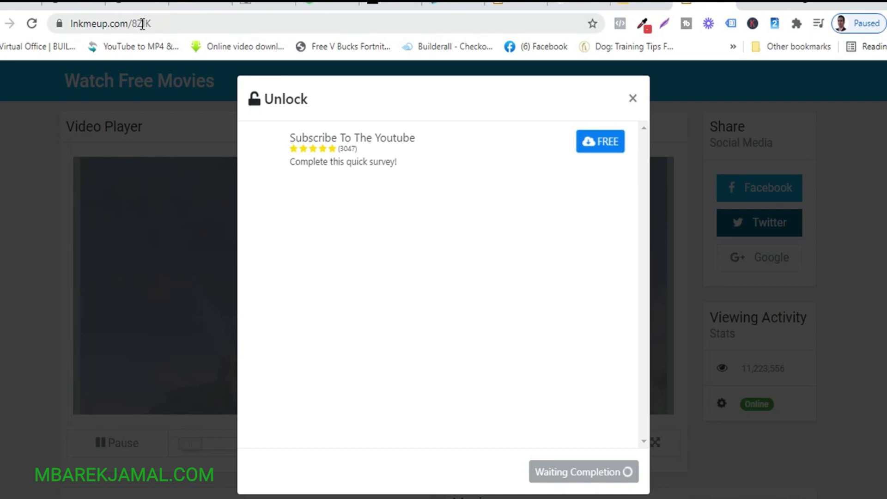
Step: Review the Miro board's traffic diagram from Google Ads through the movie landing page and content locker
click(638, 3)
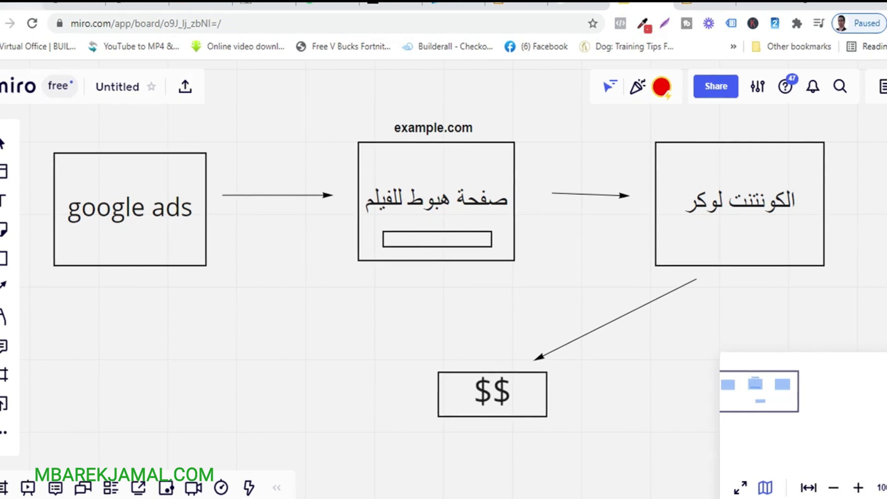
key(ctrl+1)
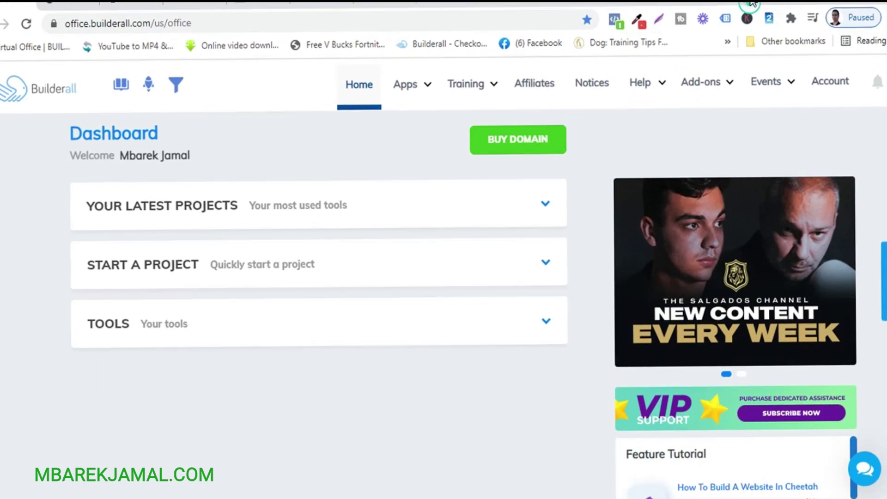
Step: Search Google for ads in a new tab, open the Google Ads website and sign in
click(757, 6)
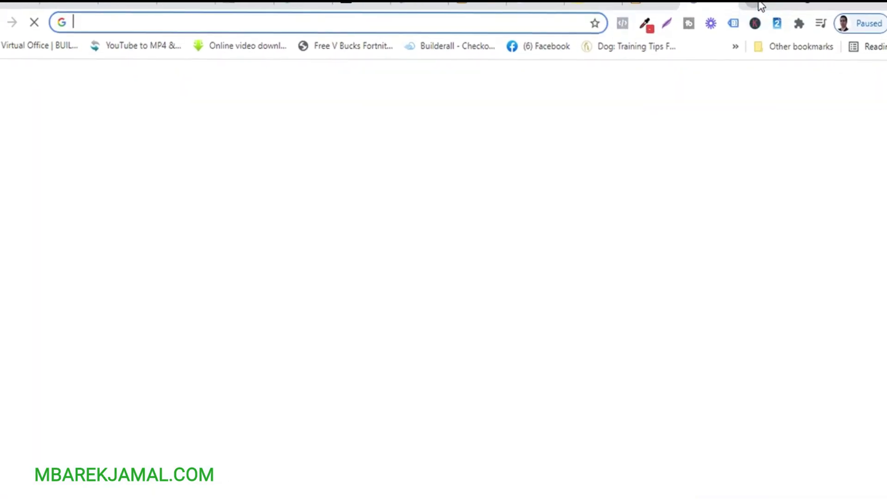
text(ads)
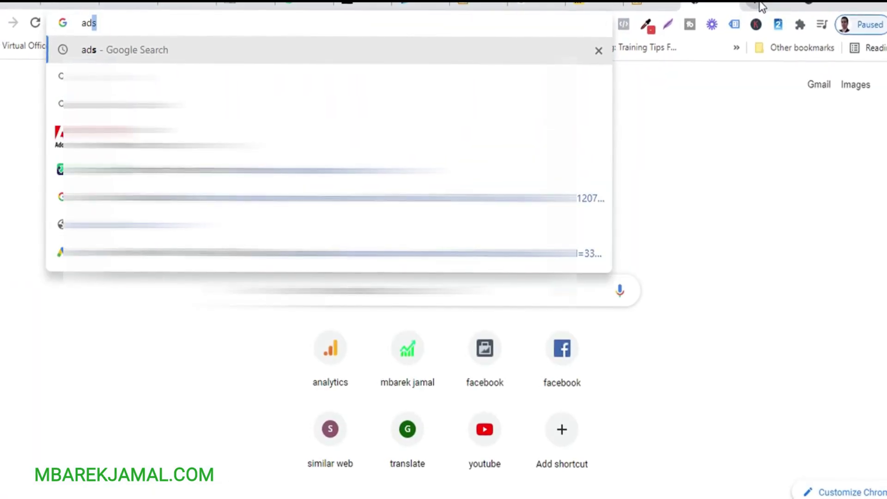
key(Return)
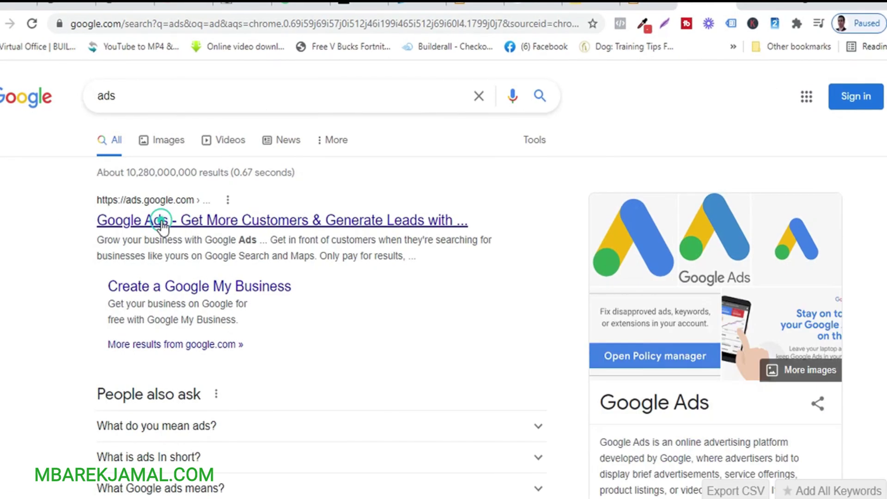
click(159, 222)
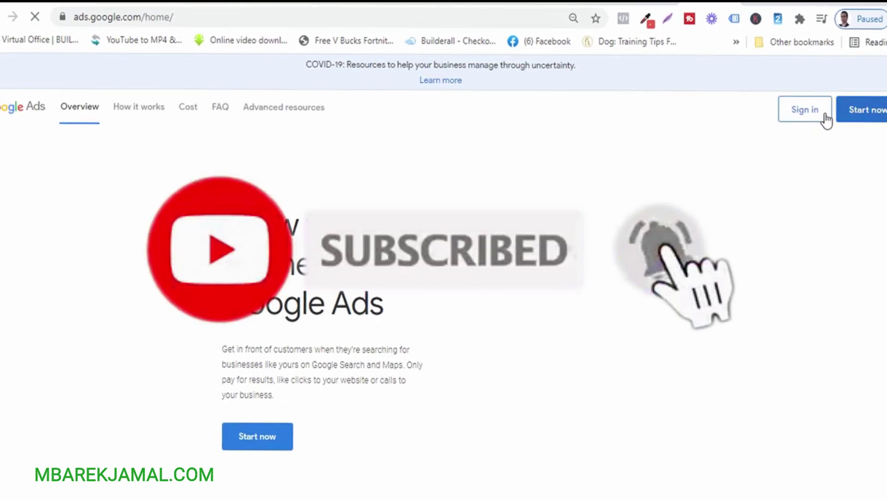
click(826, 118)
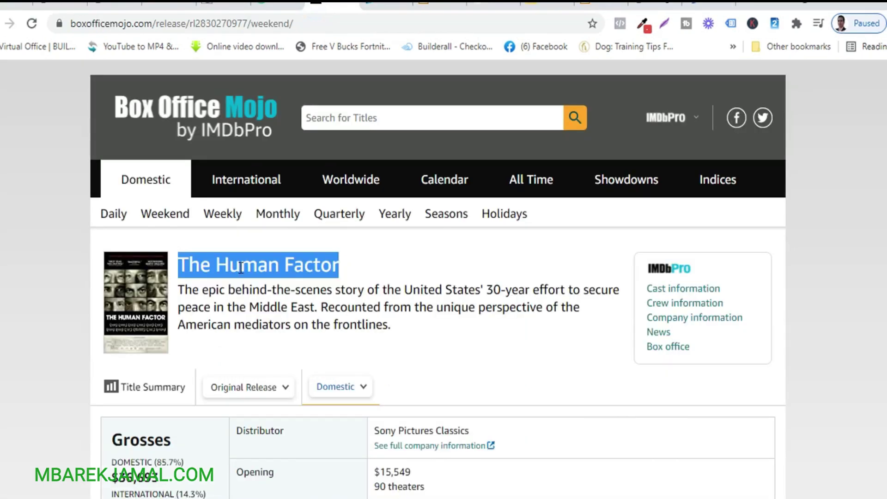
Step: Copy the movie title The Human Factor from its Box Office Mojo page and return to Google Ads
right_click(255, 270)
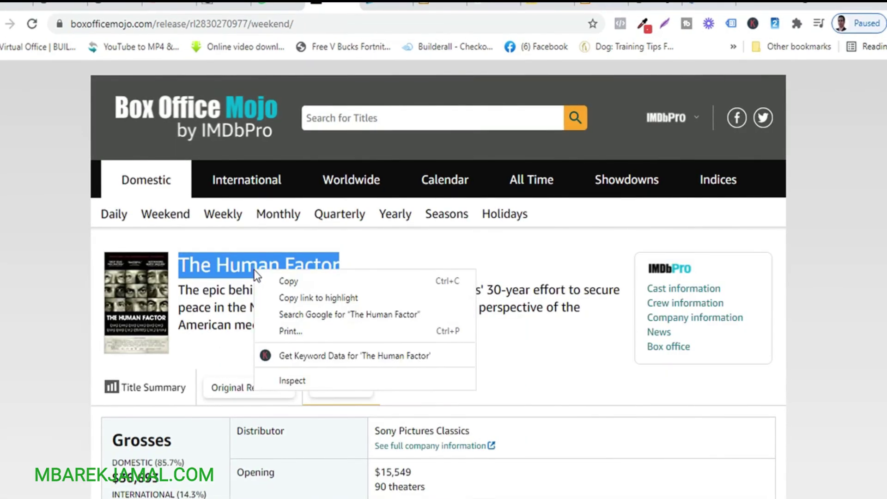
click(283, 282)
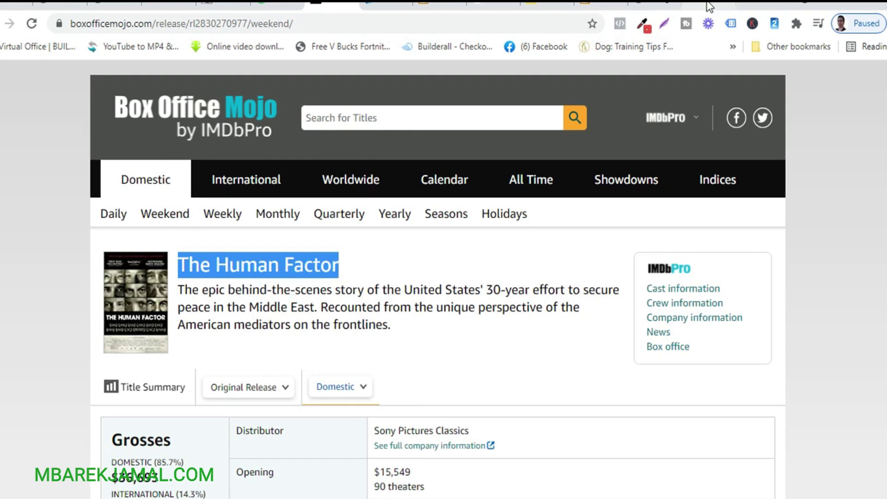
click(710, 6)
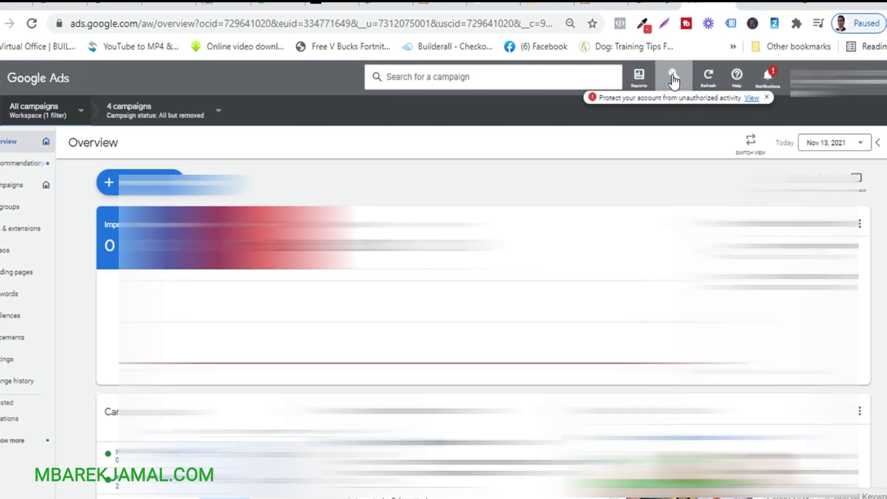
Step: Open Keyword Planner in Google Ads and start discovering new keywords
click(673, 80)
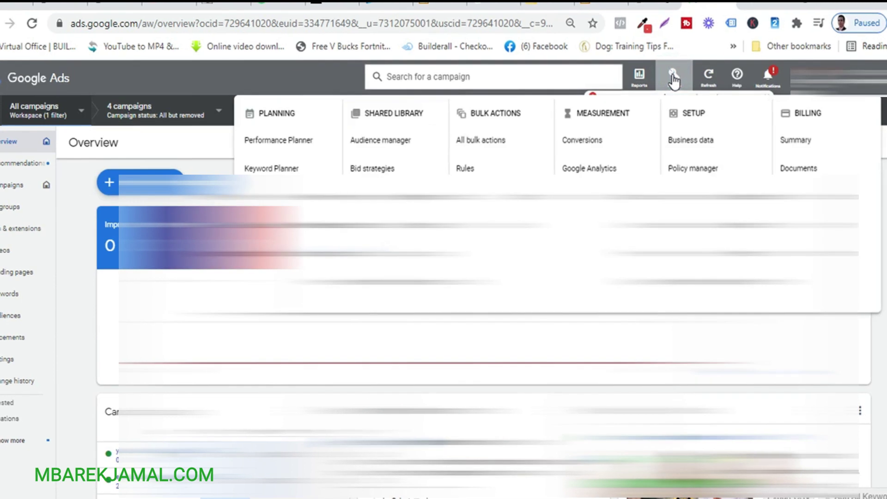
click(257, 169)
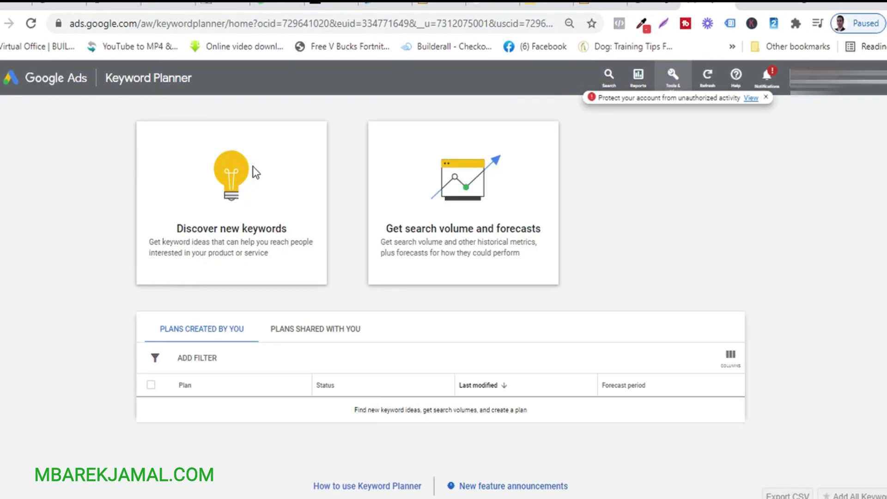
click(220, 211)
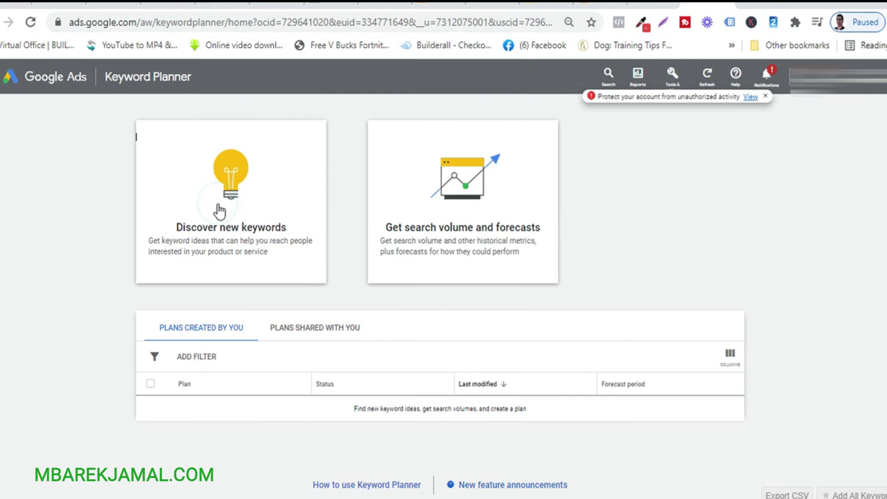
Step: Remove Morocco to target all locations and set the keyword language to English
click(239, 241)
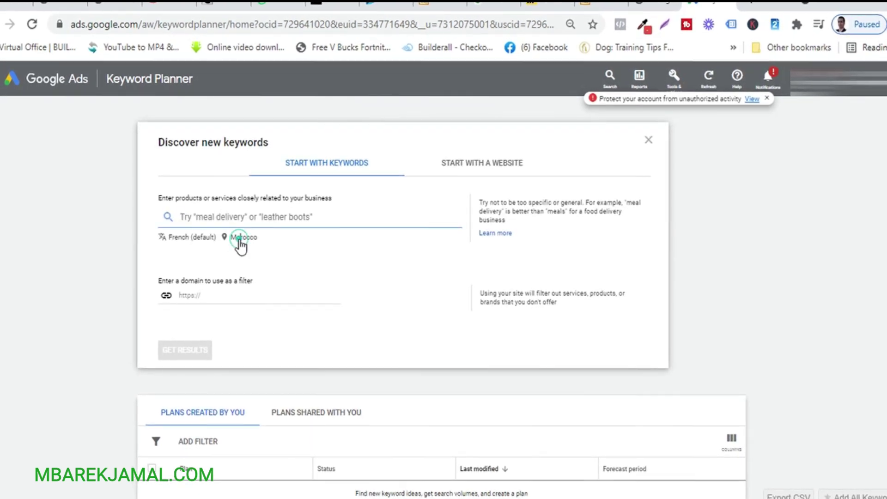
click(435, 238)
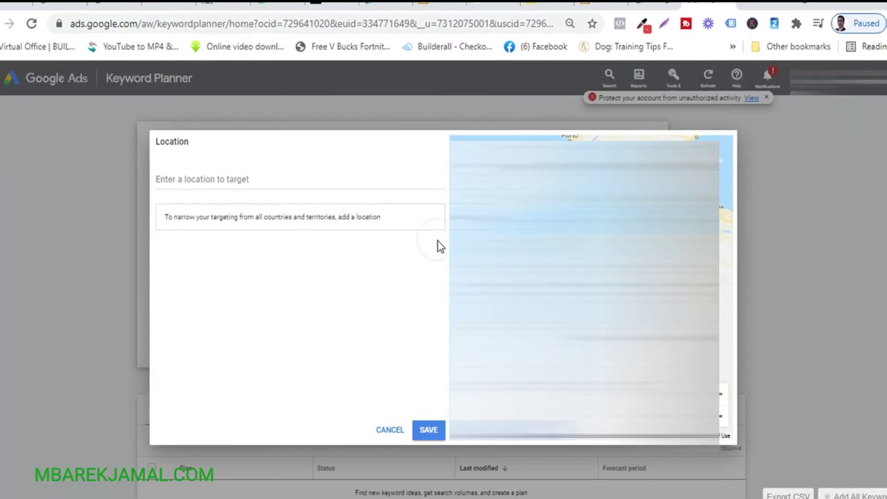
click(429, 431)
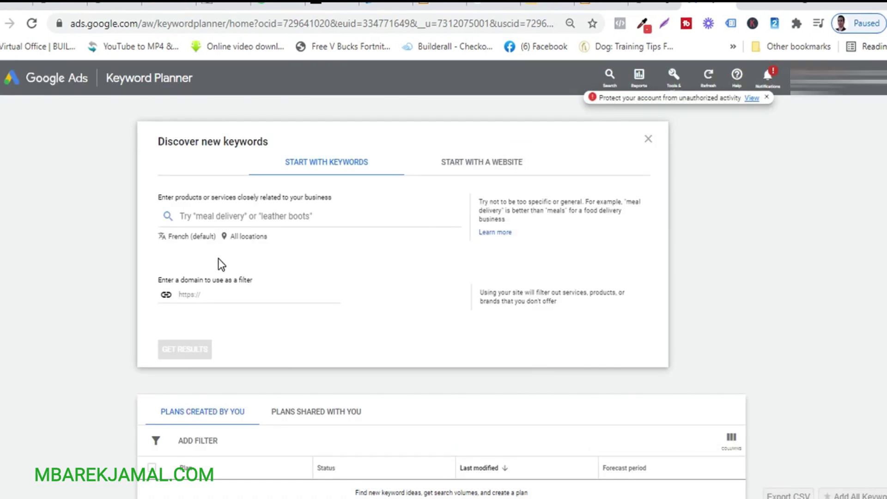
click(189, 241)
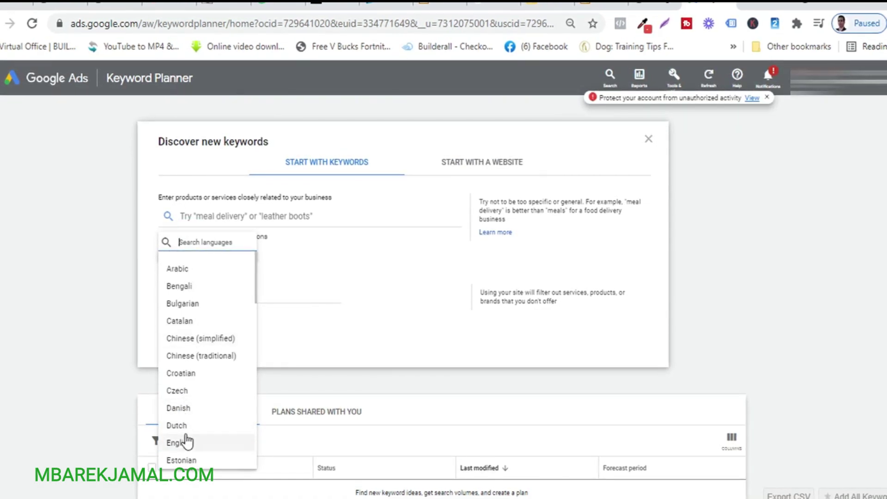
click(184, 441)
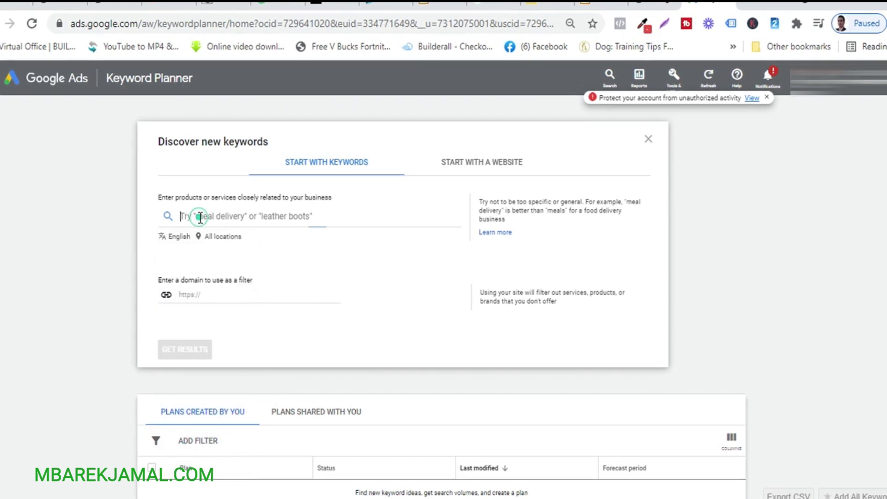
Step: Get keyword ideas for "the adams familly" and clear that keyword from the search
text(The Human Factor)
click(185, 354)
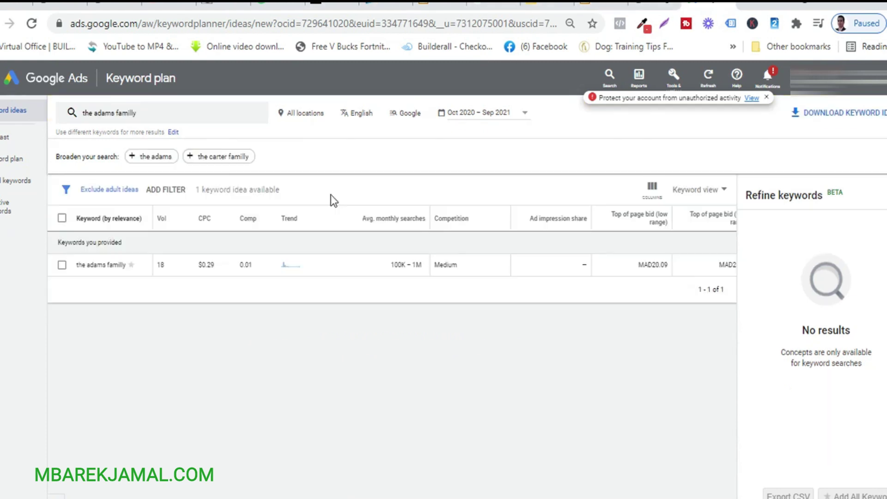
click(149, 118)
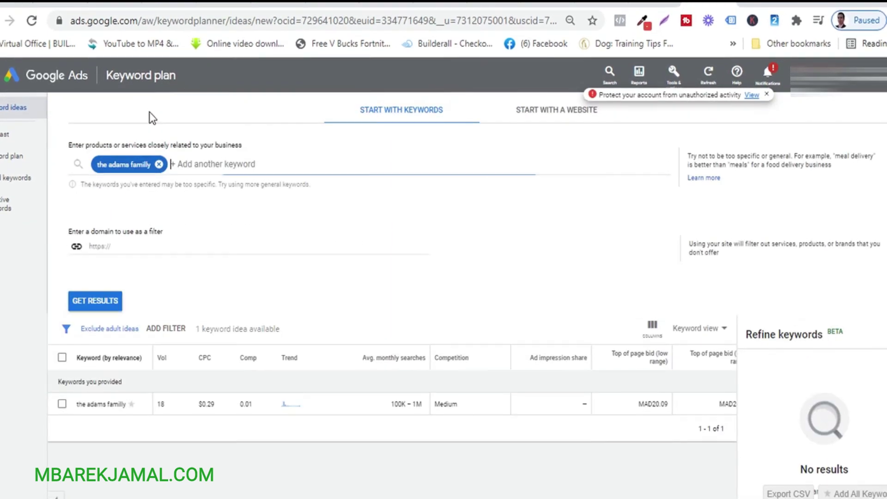
click(159, 166)
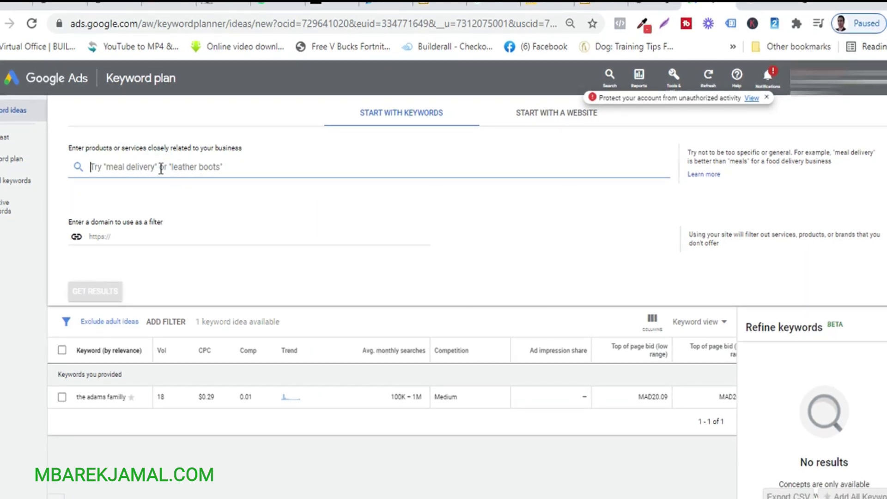
key(ctrl+v)
key(ctrl+v)
key(ctrl+v)
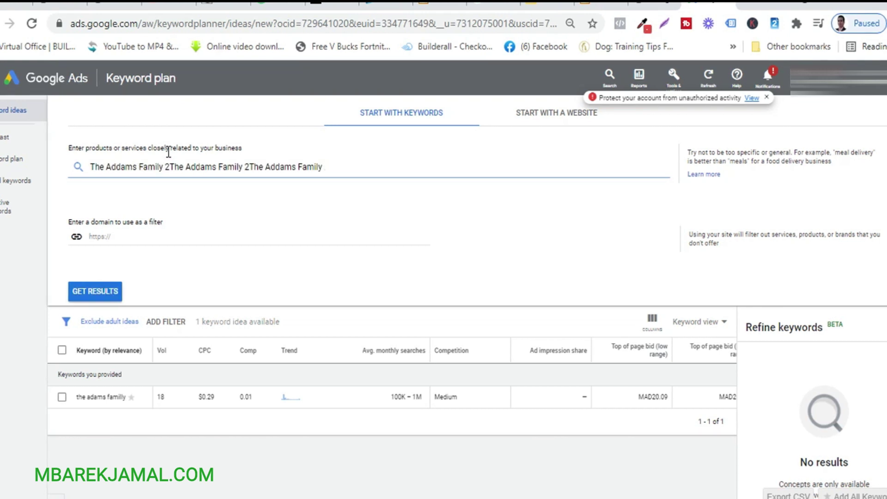
key(BackSpace)
key(BackSpace)
key(BackSpace)
key(BackSpace)
key(BackSpace)
key(BackSpace)
key(BackSpace)
key(BackSpace)
key(BackSpace)
key(BackSpace)
key(BackSpace)
key(BackSpace)
key(BackSpace)
key(BackSpace)
key(BackSpace)
key(BackSpace)
key(BackSpace)
key(BackSpace)
key(BackSpace)
key(BackSpace)
key(BackSpace)
key(BackSpace)
key(BackSpace)
key(BackSpace)
key(BackSpace)
key(BackSpace)
key(BackSpace)
key(BackSpace)
key(BackSpace)
key(BackSpace)
key(BackSpace)
key(BackSpace)
key(BackSpace)
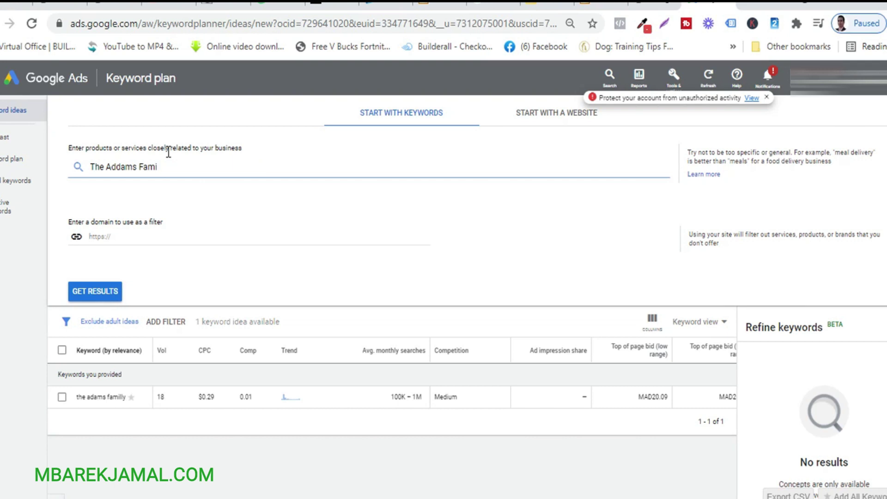
key(BackSpace)
key(BackSpace)
key(BackSpace)
key(BackSpace)
key(BackSpace)
key(BackSpace)
key(BackSpace)
key(BackSpace)
key(BackSpace)
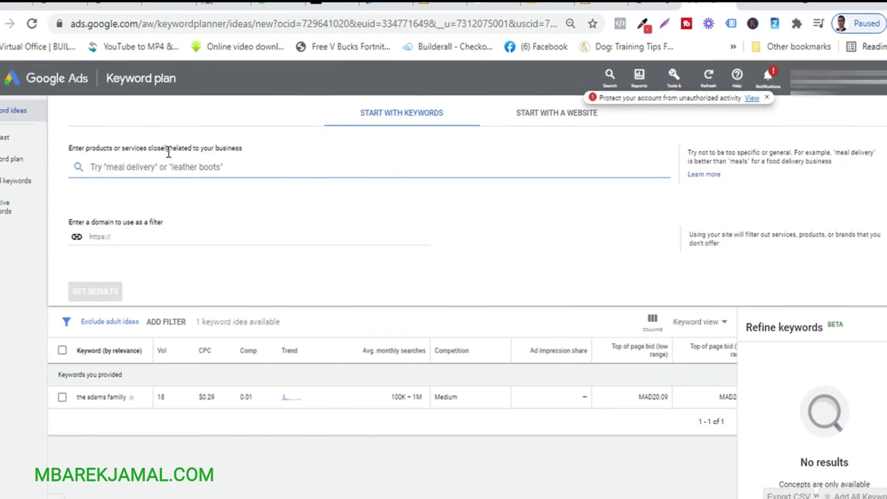
Step: Get keyword ideas for "The Addams Family 2" and examine its search volume, cost per click and competition
text(The Addams Family 2)
click(100, 292)
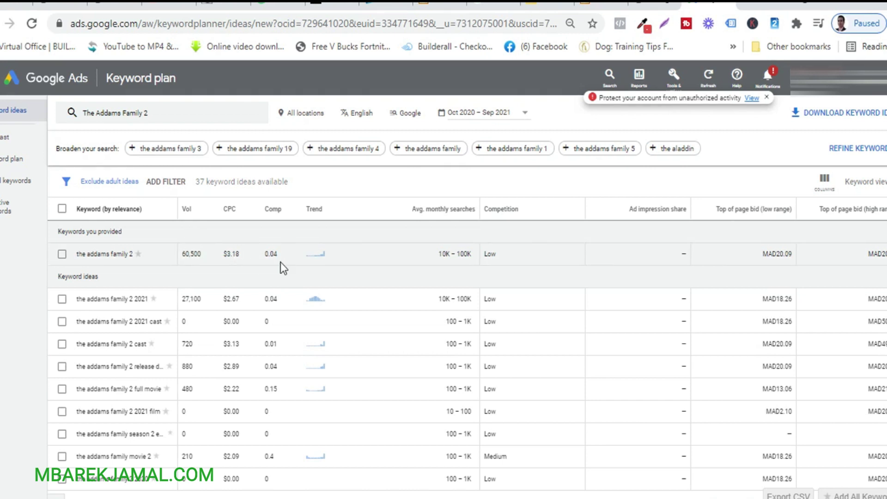
mouse_move(499, 213)
drag(227, 254, 243, 254)
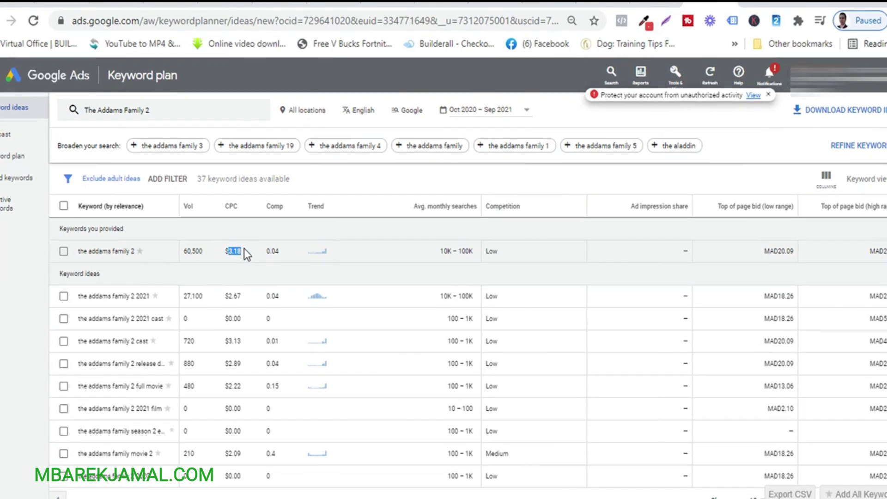
scroll(242, 252, down, 1)
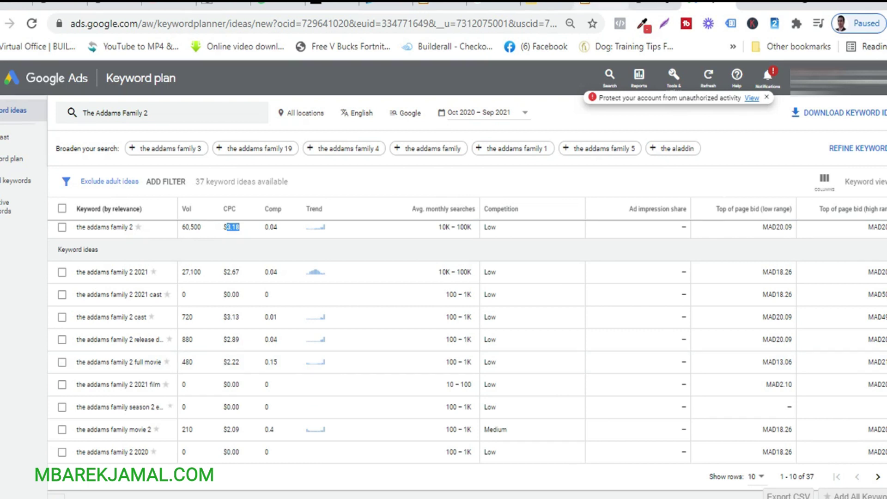
Step: Get keyword ideas for "toy story" in the Keyword Planner
click(331, 5)
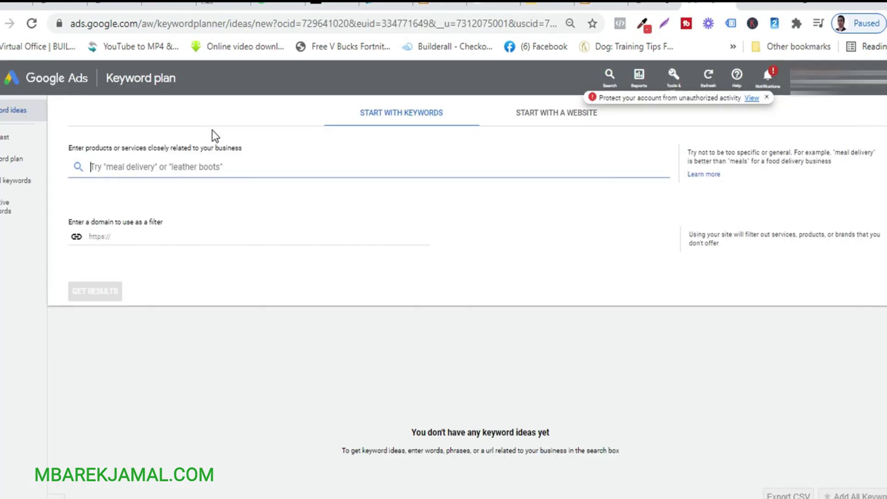
text(to)
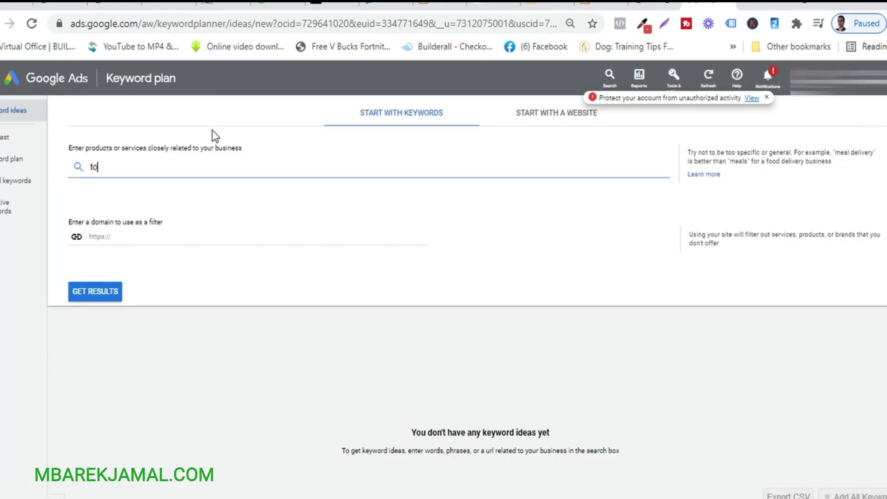
text(y story)
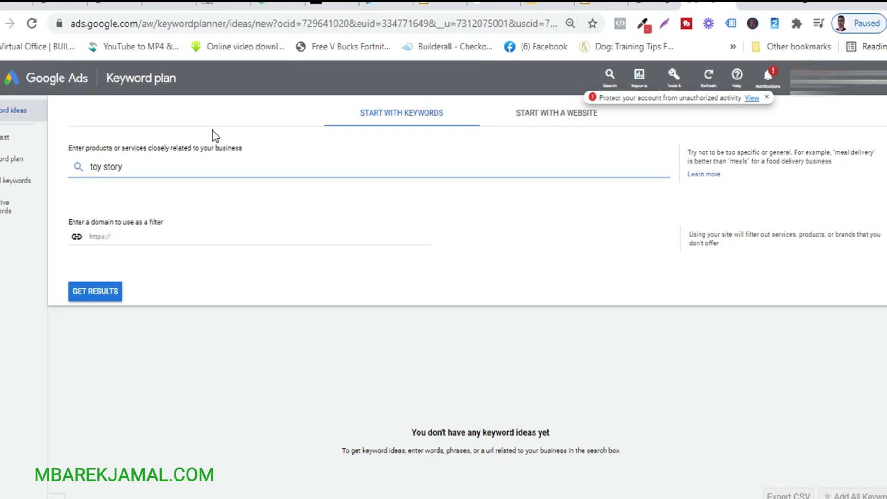
key(Return)
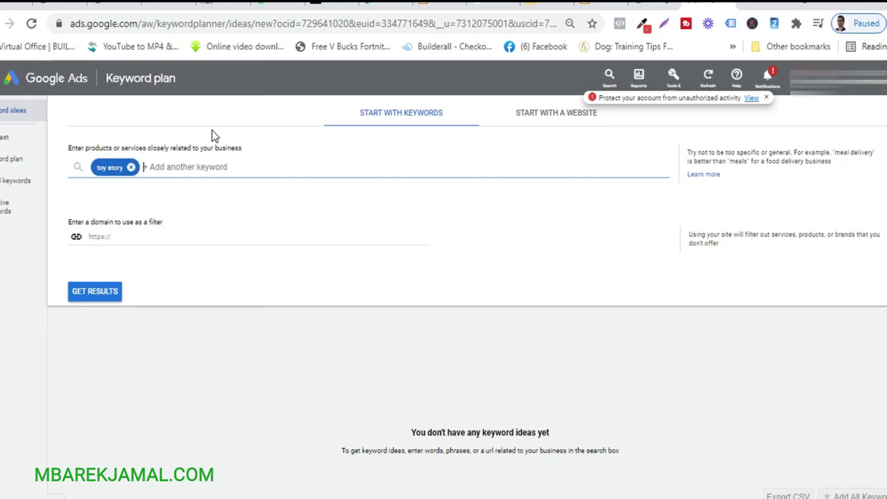
click(104, 291)
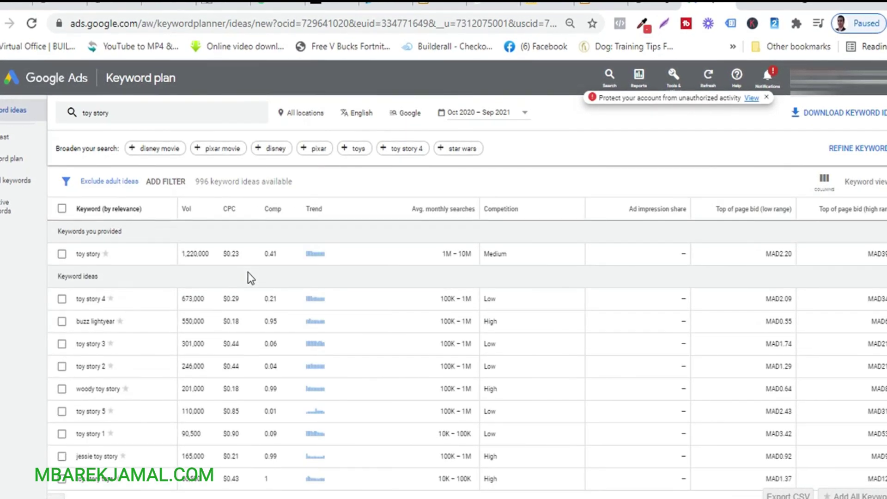
Step: Get keyword ideas for "toy story movie" instead of "toy story" and examine the cost per click of the plain "toy story" keyword
click(119, 112)
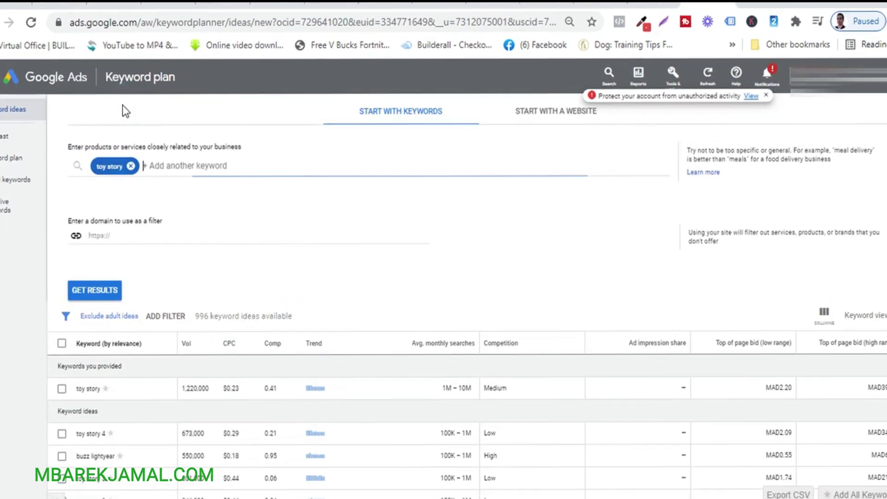
click(155, 165)
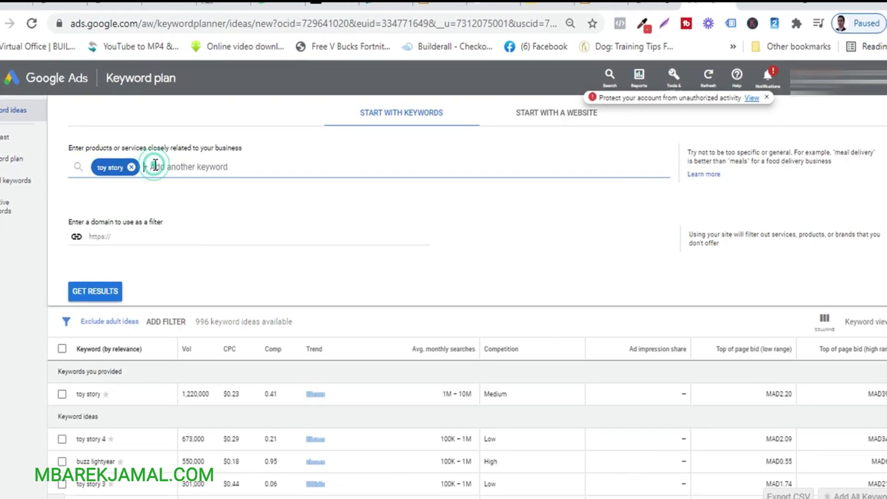
click(110, 171)
click(131, 172)
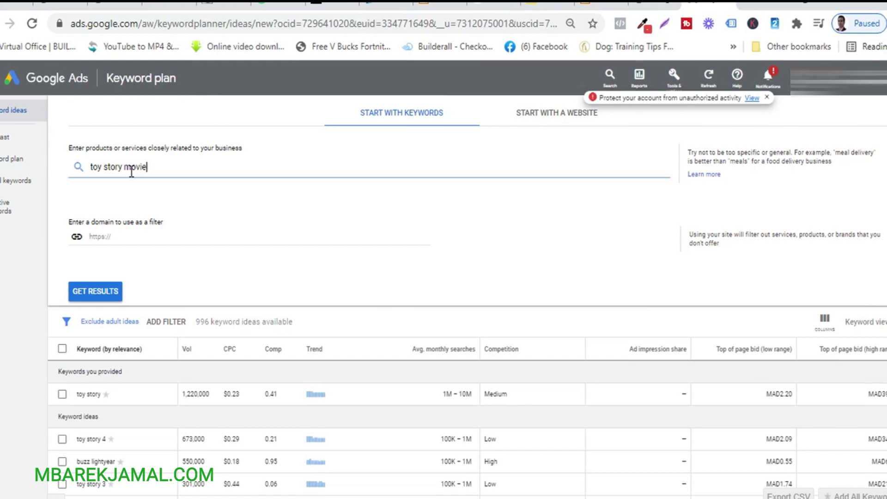
key(Return)
click(97, 291)
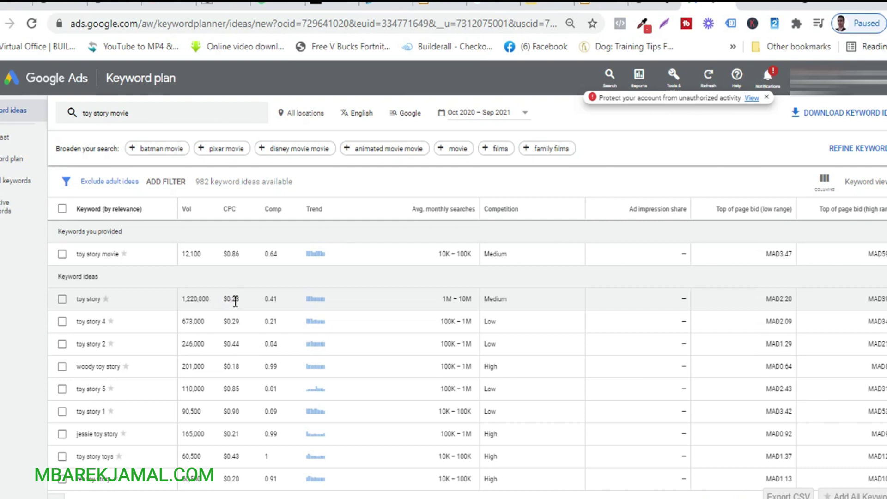
drag(228, 300, 240, 300)
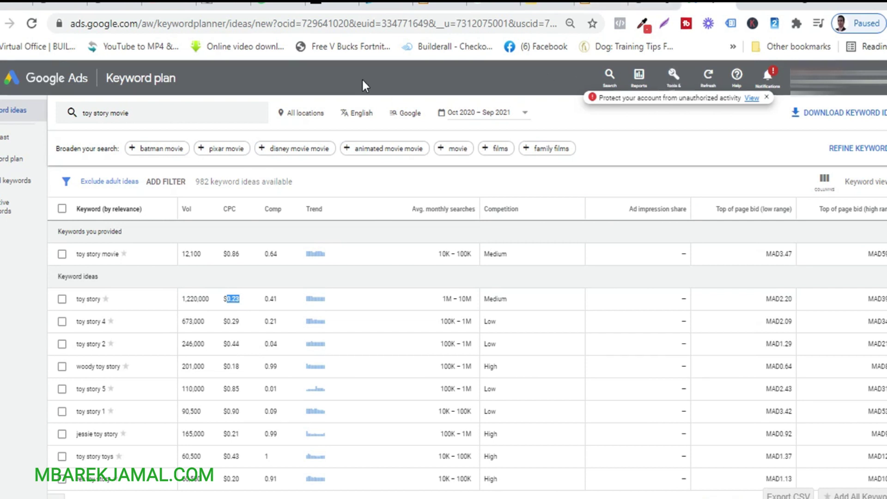
Step: Leave the keyword plan and start a new campaign without a goal's guidance
click(119, 84)
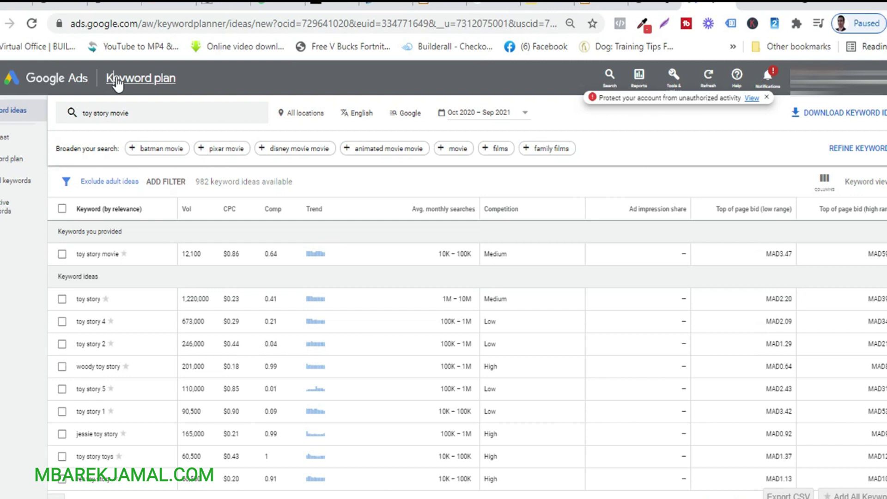
click(13, 82)
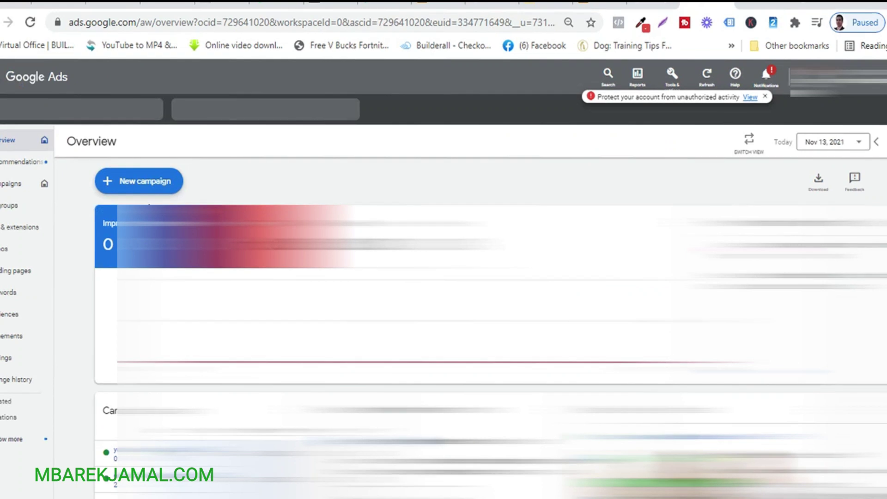
click(156, 181)
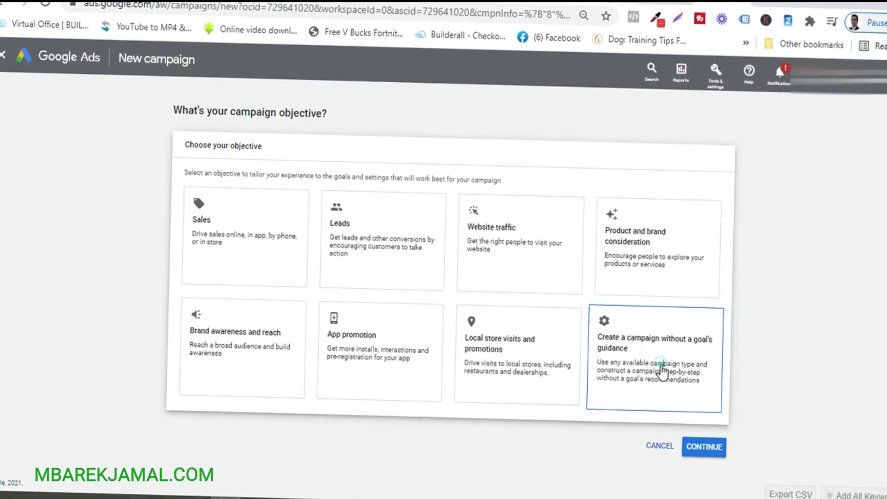
click(622, 365)
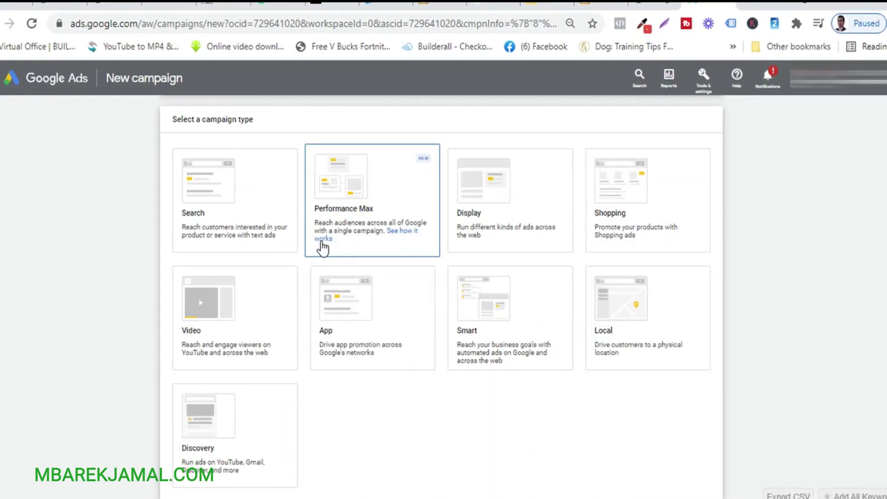
Step: Choose Search as the campaign type and continue
click(254, 205)
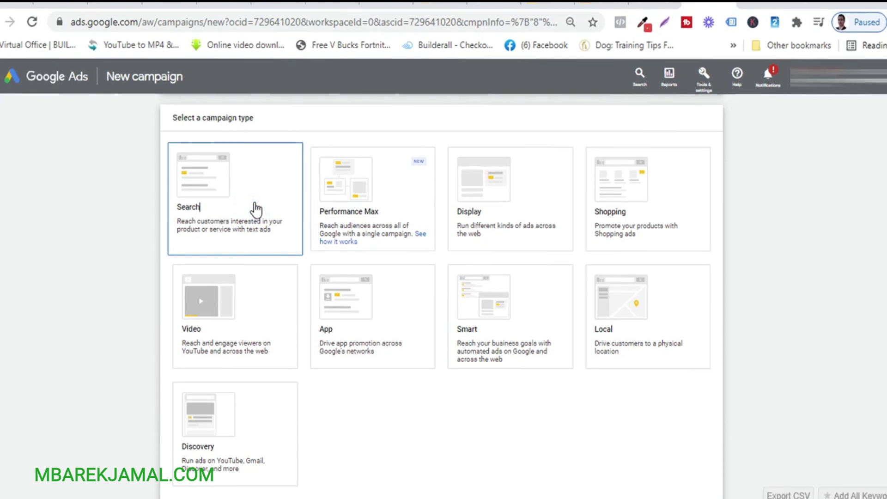
scroll(416, 337, down, 3)
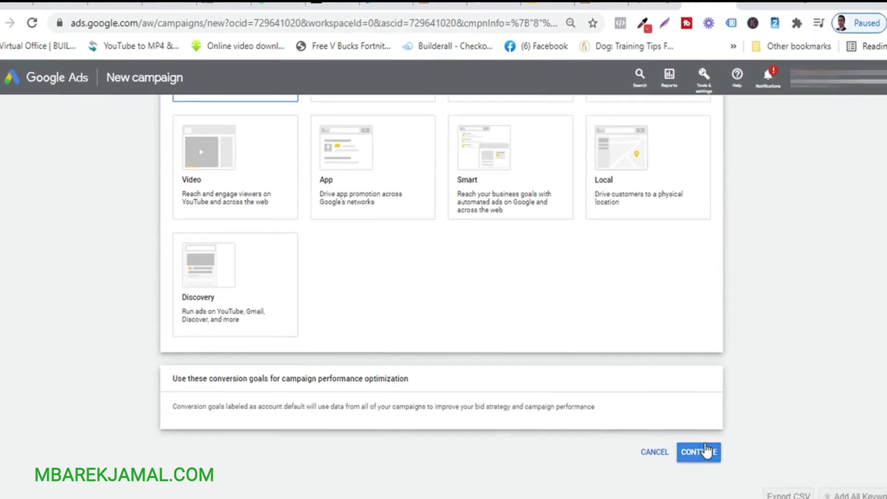
click(706, 451)
scroll(705, 445, down, 2)
click(703, 453)
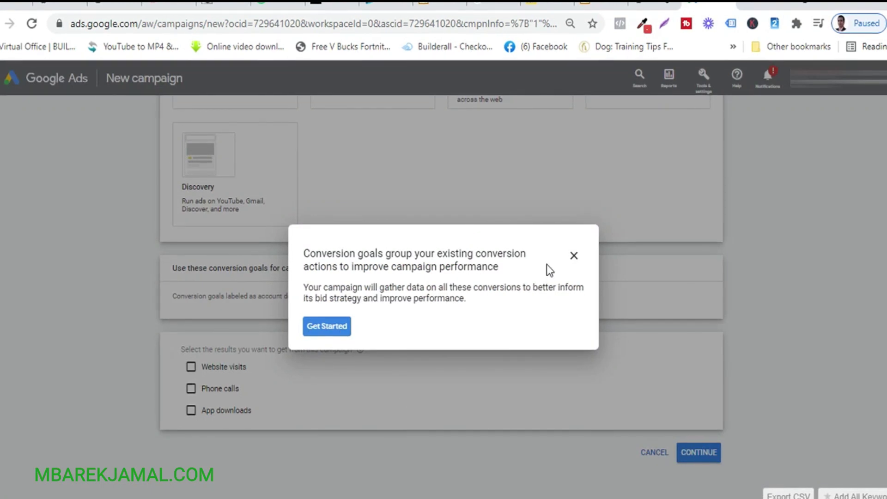
Step: Exit the conversion goals guide and continue to the campaign settings without selecting any results
click(574, 256)
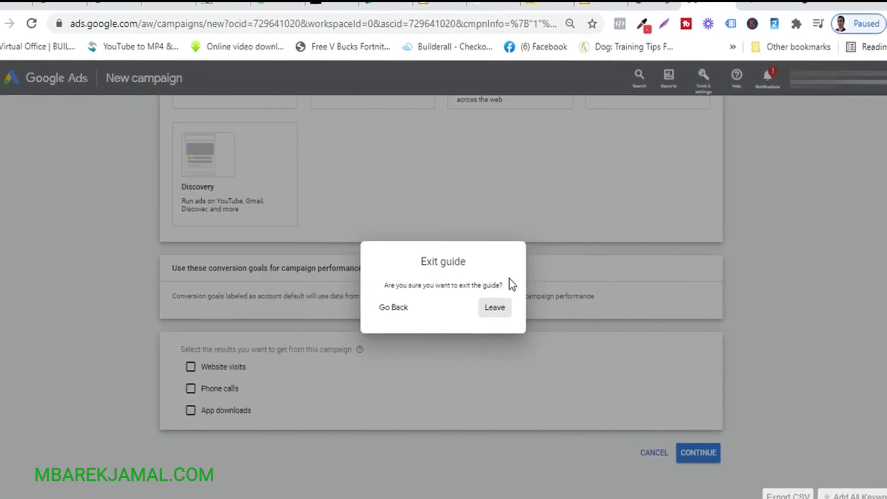
click(494, 307)
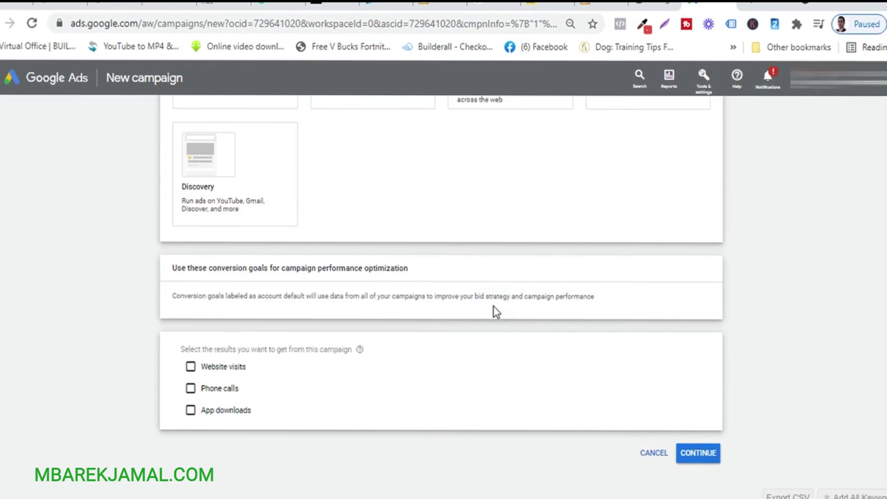
scroll(539, 357, up, 5)
scroll(539, 357, down, 5)
click(698, 452)
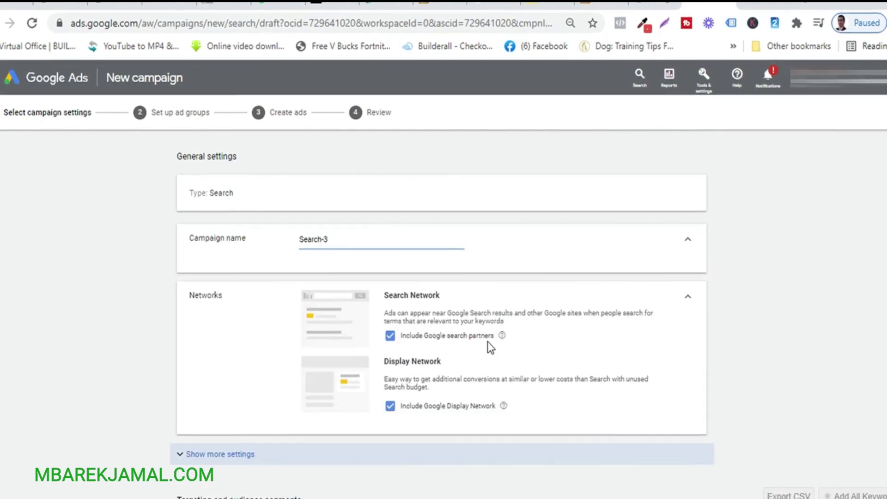
Step: Review the network, location, language, budget and bidding settings, then save them unchanged and continue to the ad group setup
scroll(331, 287, down, 2)
scroll(334, 279, down, 9)
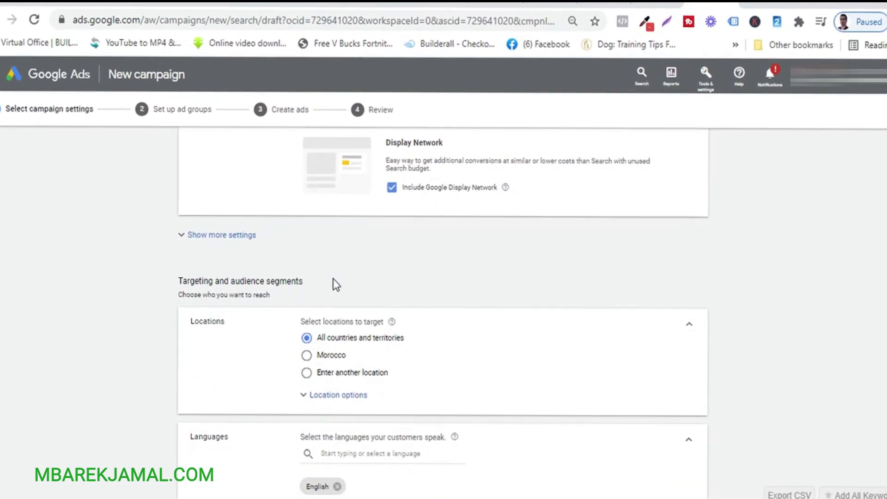
scroll(330, 291, down, 10)
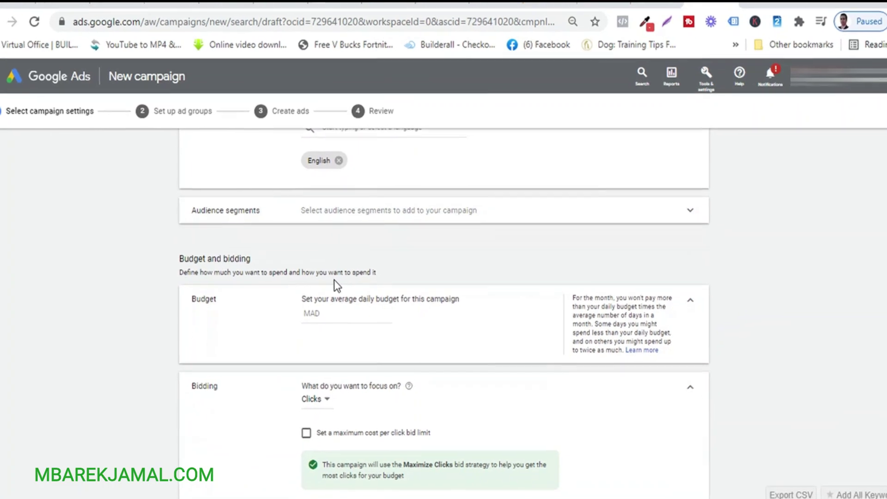
scroll(326, 289, up, 7)
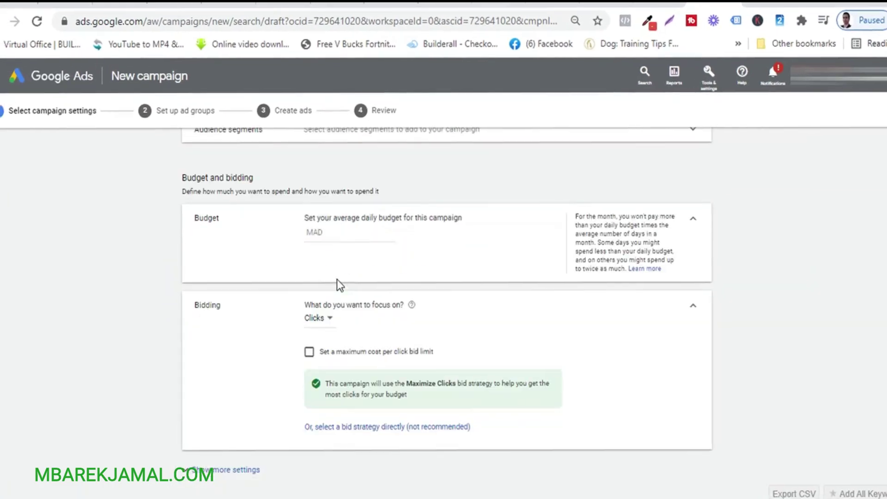
scroll(332, 283, up, 4)
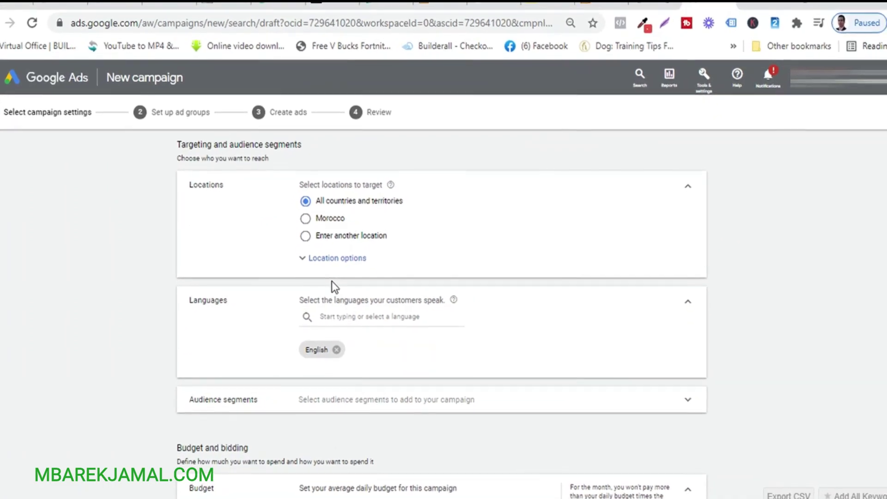
scroll(396, 218, up, 7)
scroll(396, 234, down, 7)
scroll(407, 215, down, 10)
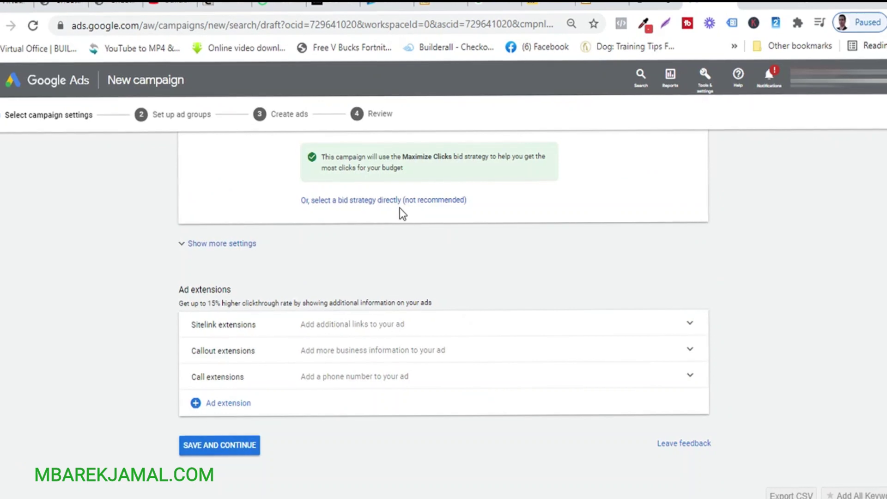
click(228, 447)
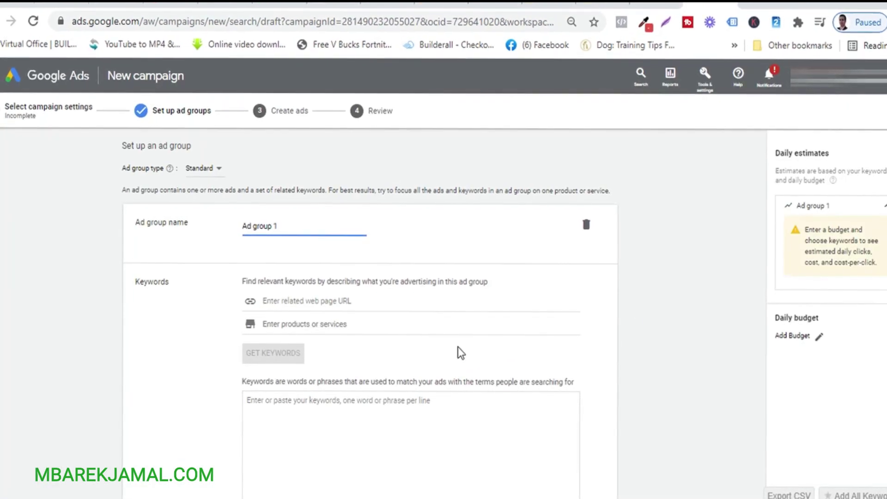
Step: Check the film title in the November 2020 Box Office Mojo release list and enter "toy story" as the ad group's keyword
scroll(417, 353, down, 2)
click(300, 313)
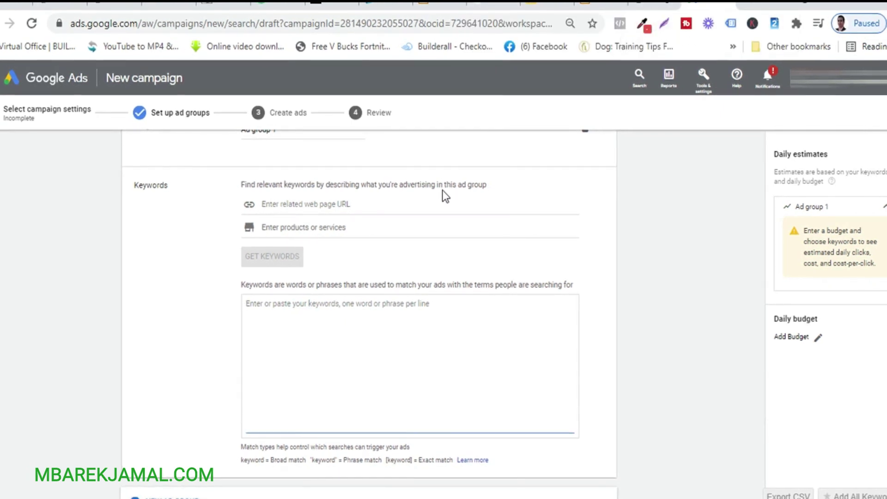
text(to)
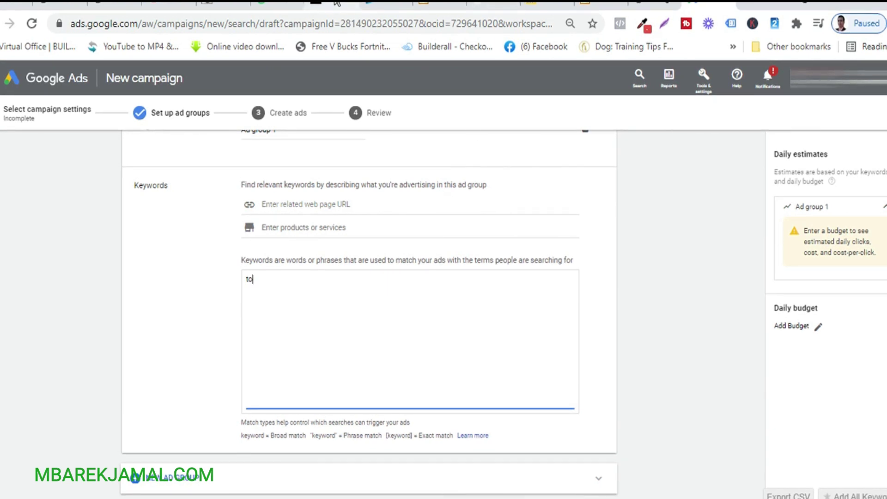
click(275, 5)
click(275, 5)
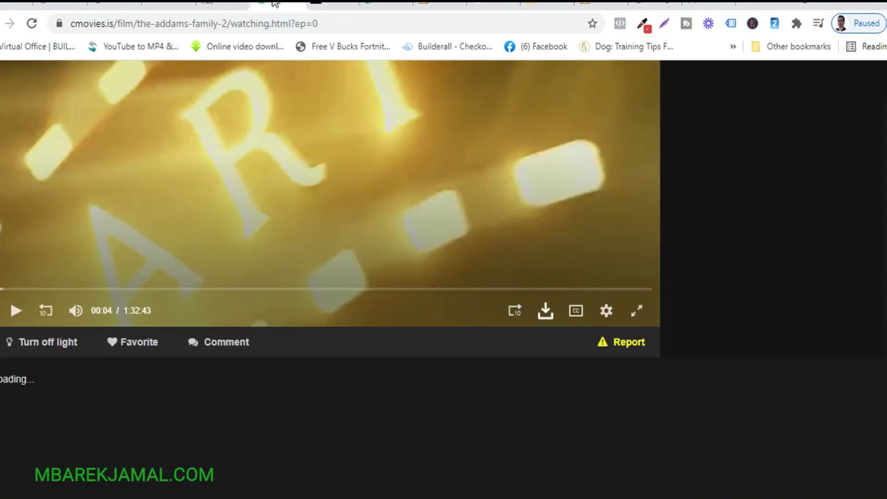
click(318, 7)
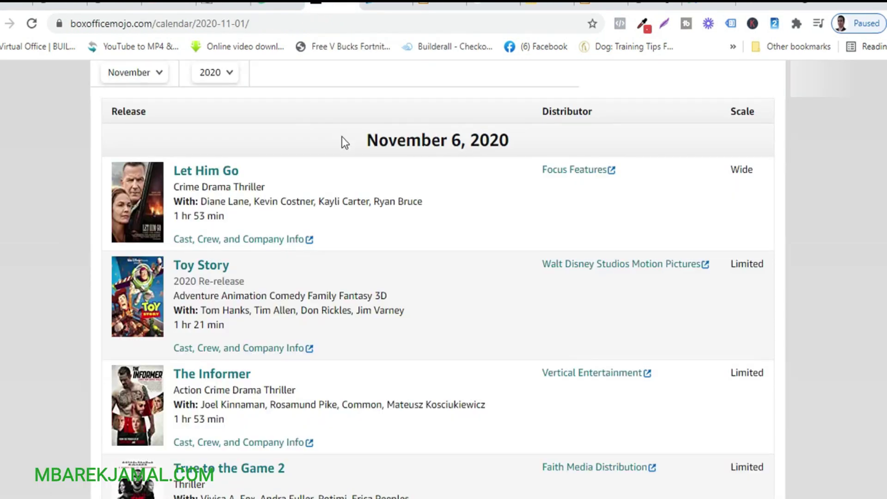
click(711, 5)
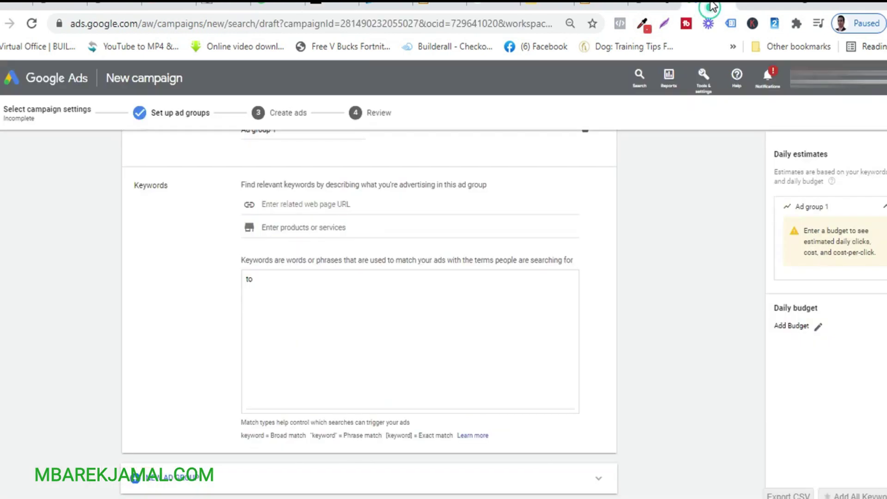
text(toy)
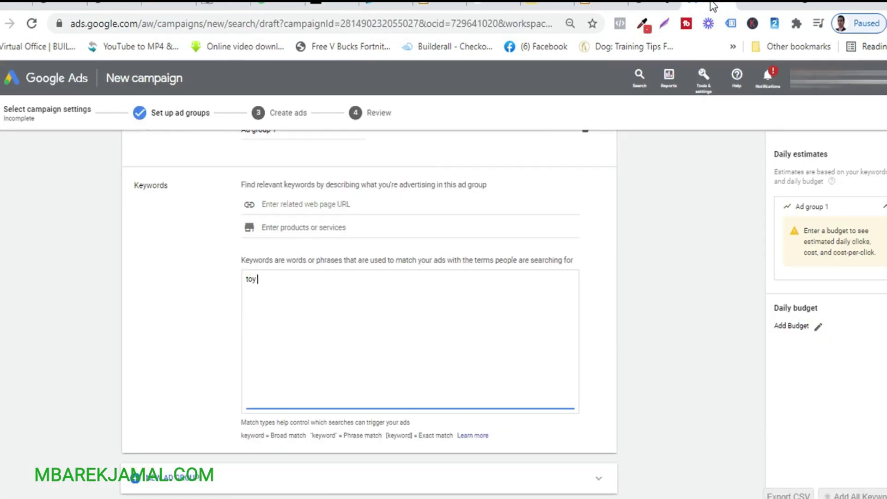
text( story)
Step: Enclose the keyword in square brackets as [toy story] for exact match
click(246, 280)
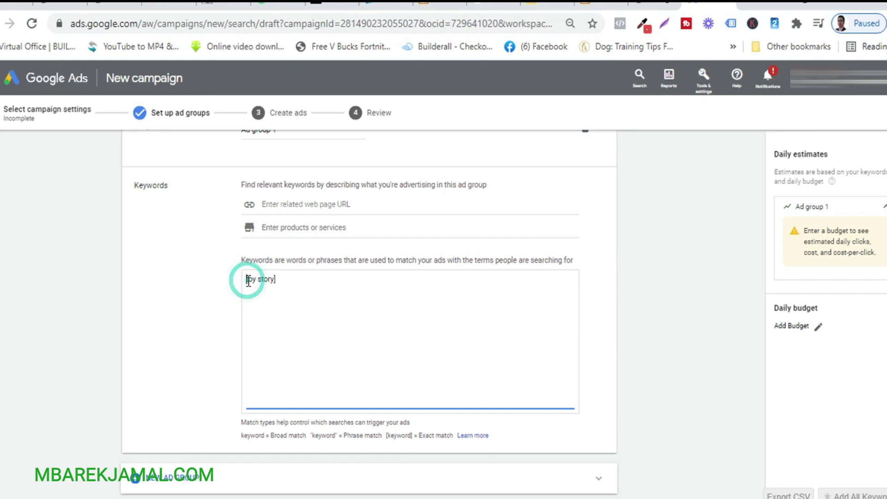
text([)
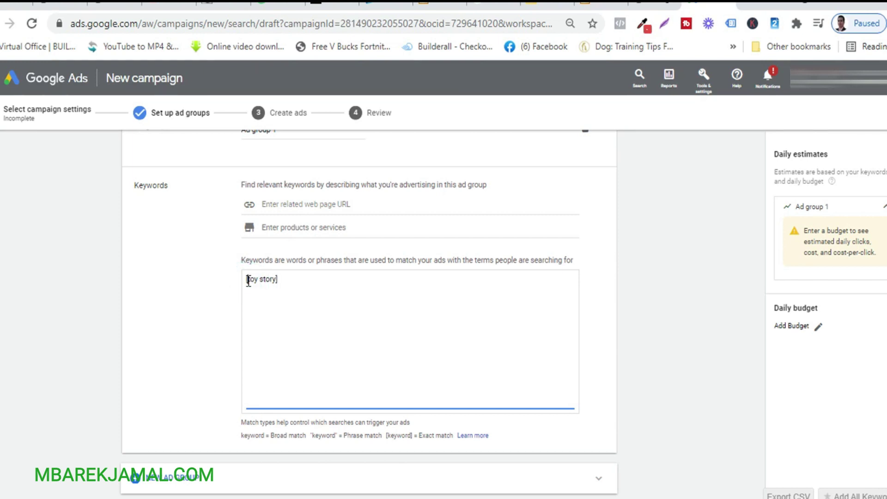
triple_click(273, 279)
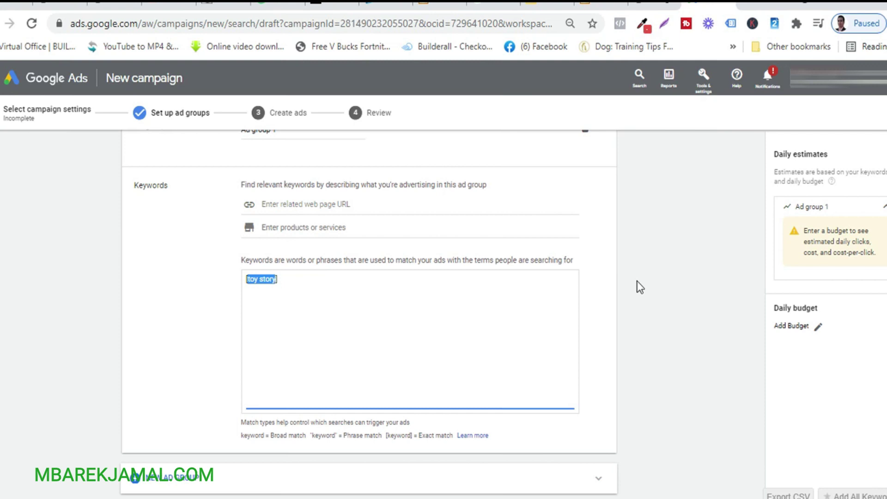
click(599, 307)
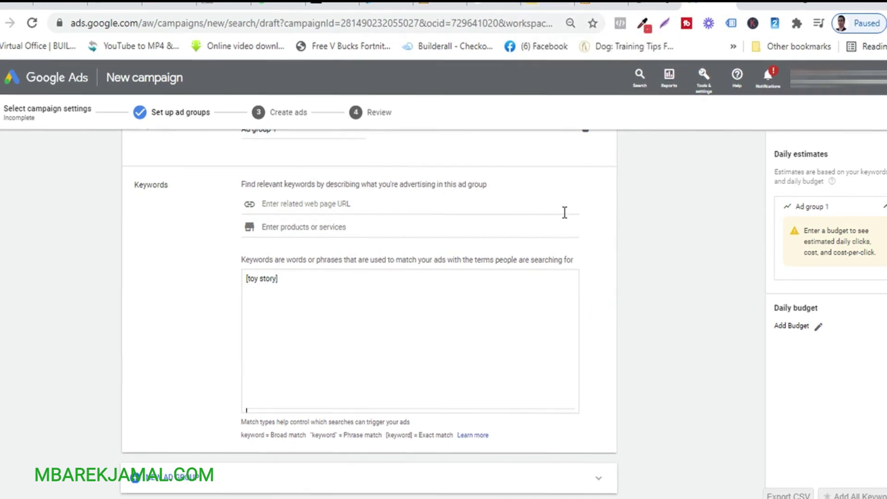
Step: Switch to CPAlead and view the link of the created landing page
scroll(513, 287, down, 1)
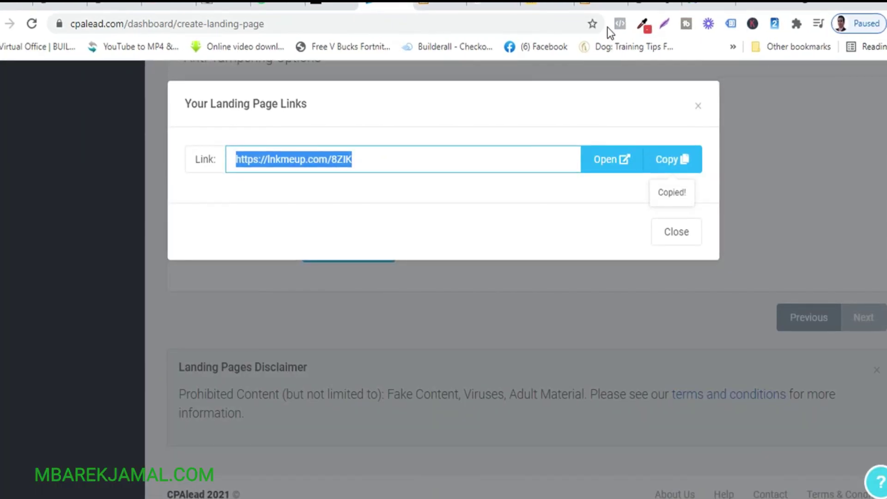
click(723, 4)
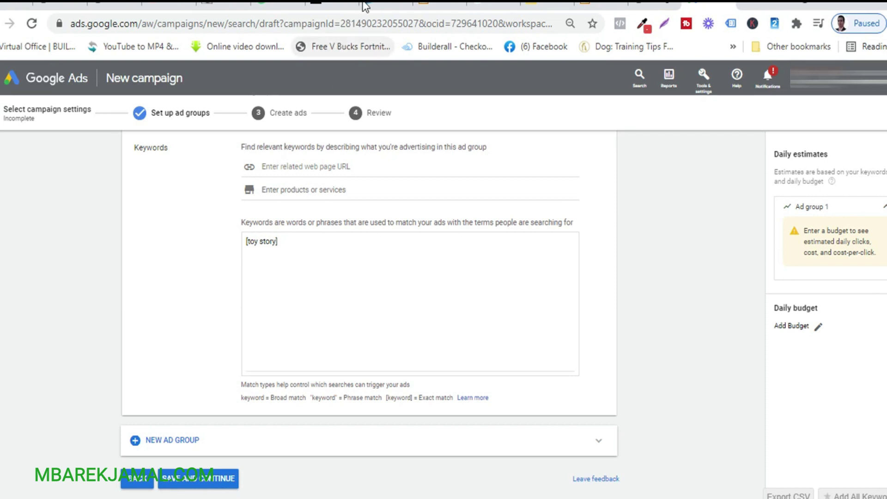
click(386, 4)
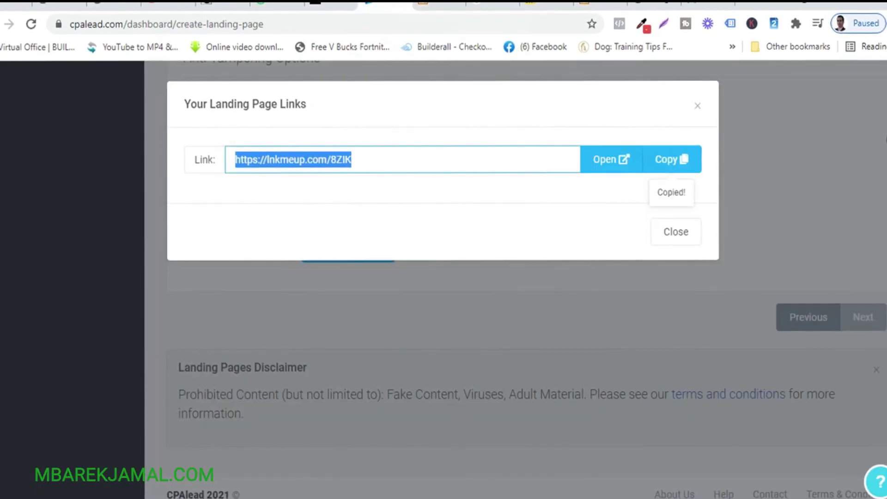